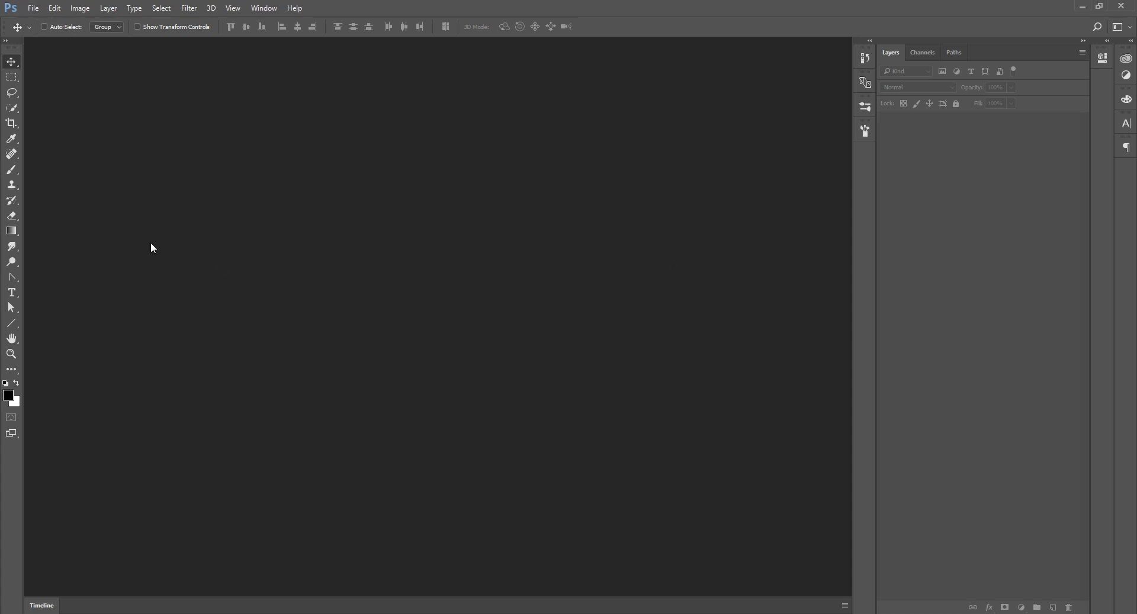
# Start File > Scripts > Load Files into Stack and add the four face map TIFFs as sources.
pyautogui.click(33, 9)
pyautogui.moveTo(79, 282)
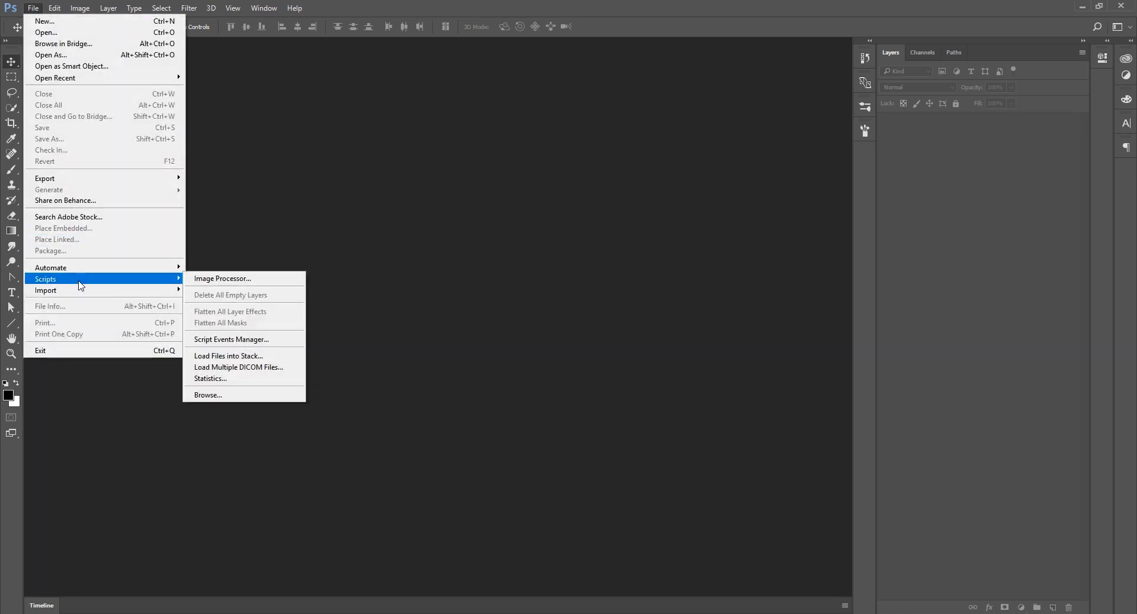
pyautogui.click(260, 355)
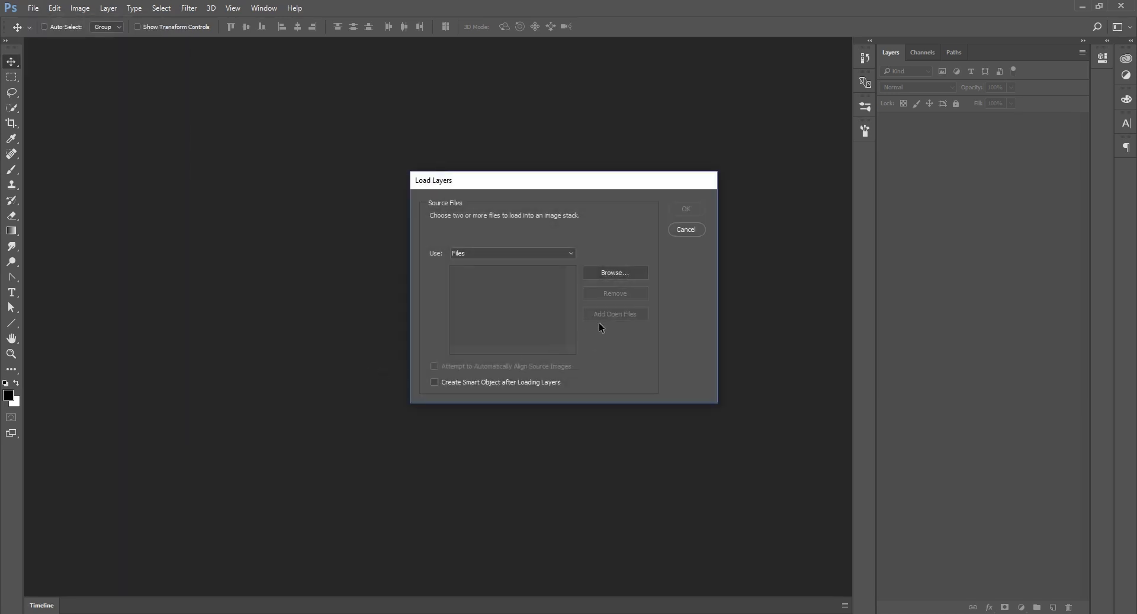
pyautogui.click(624, 274)
pyautogui.hotkey('ctrl', 'a')
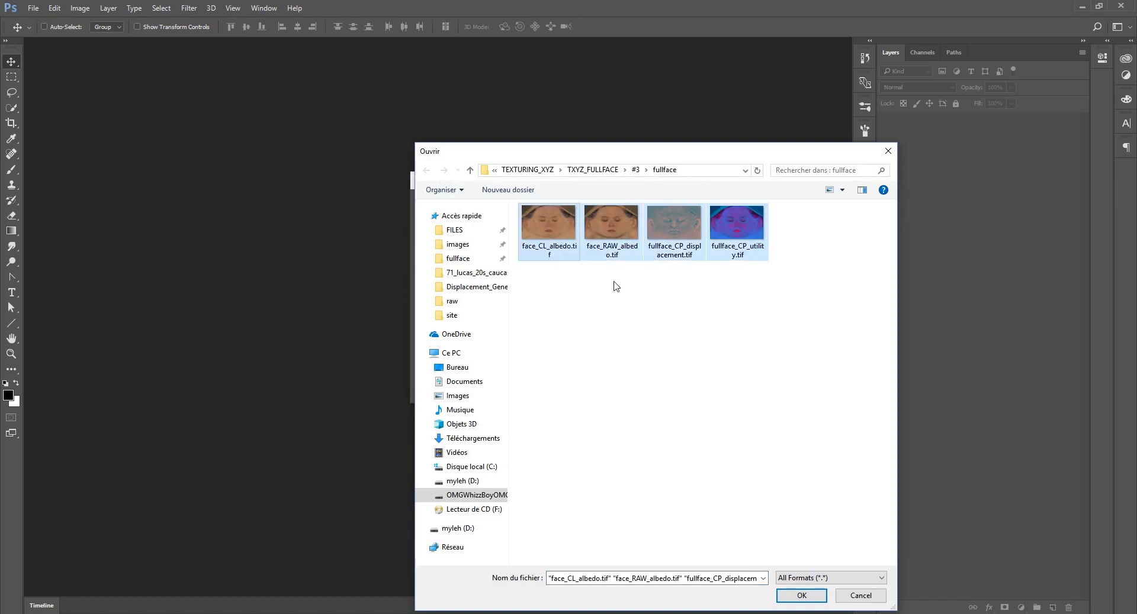
pyautogui.click(793, 331)
pyautogui.moveTo(795, 328); pyautogui.dragTo(524, 227)
pyautogui.click(809, 596)
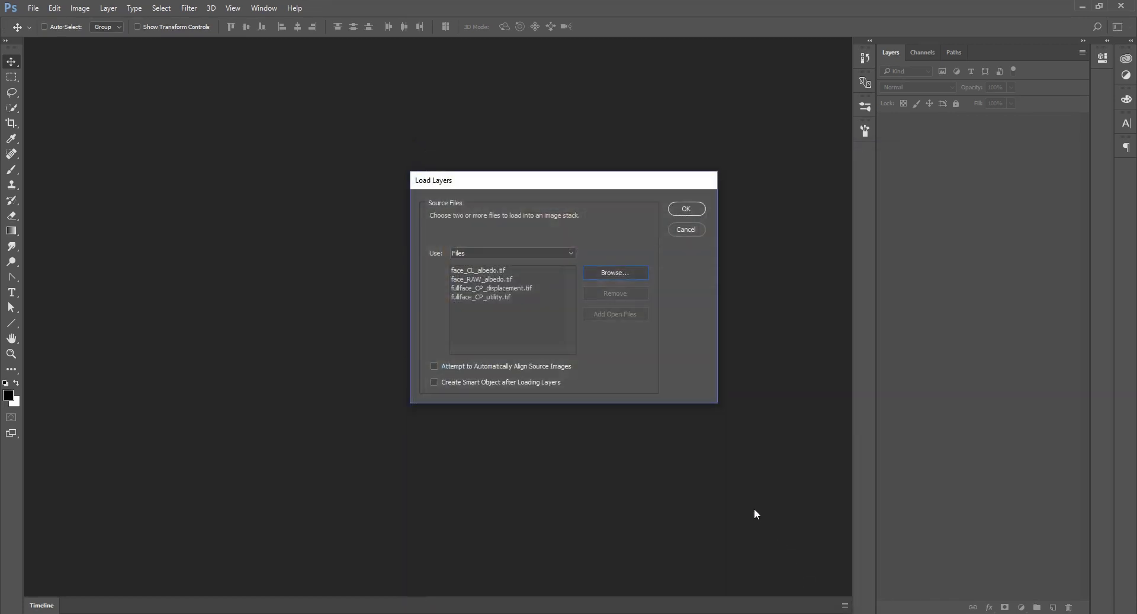
# Add UV.tif from the images folder and load all five files into one stack.
pyautogui.click(611, 275)
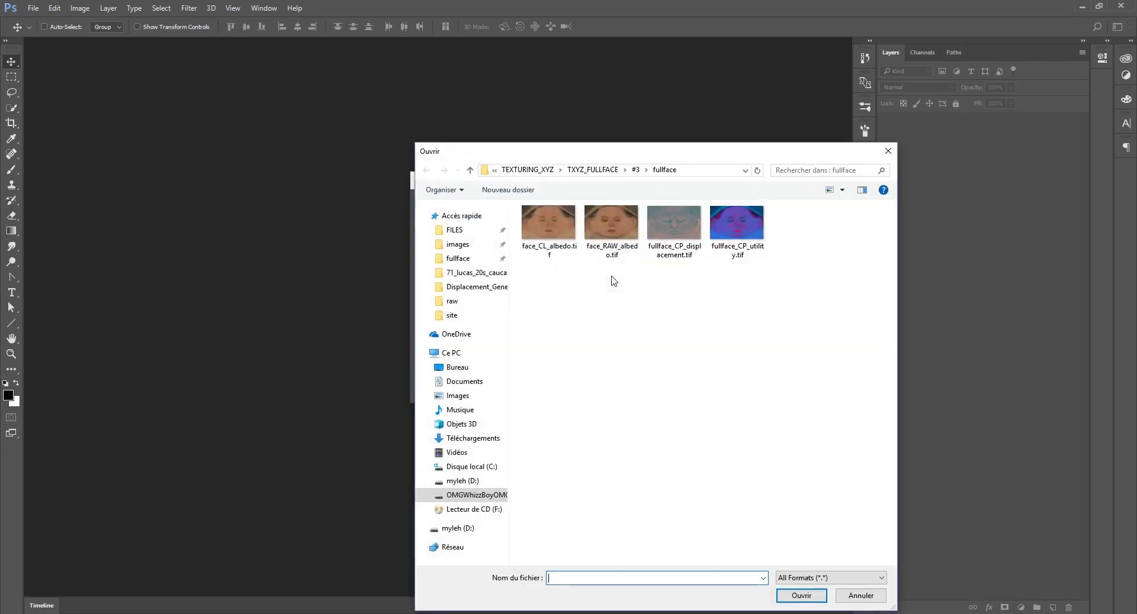
pyautogui.click(462, 246)
pyautogui.click(612, 232)
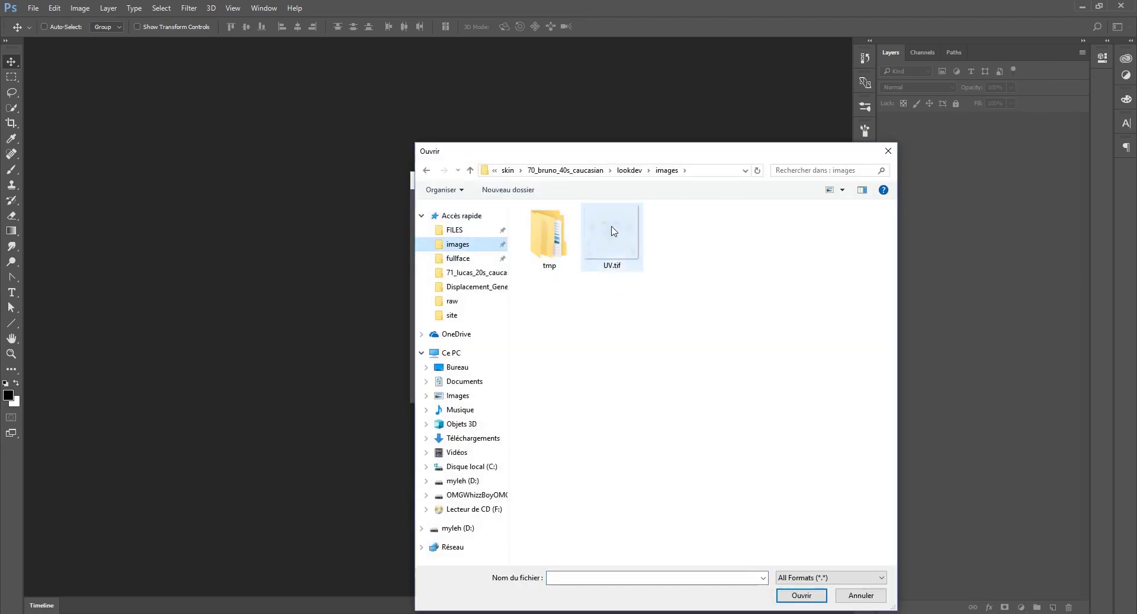
pyautogui.click(804, 596)
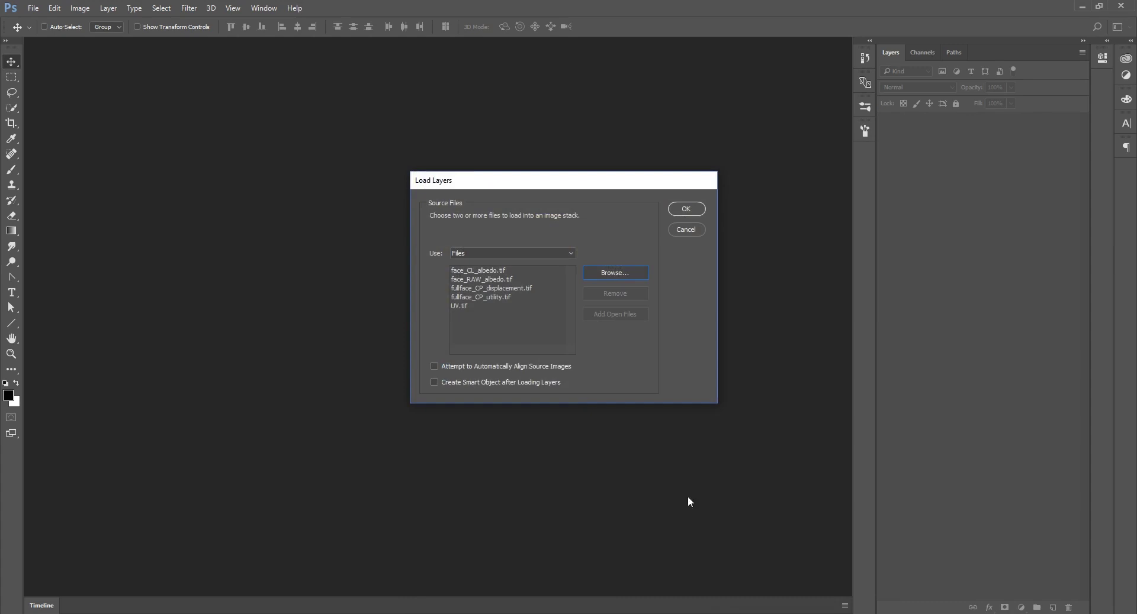
pyautogui.click(680, 211)
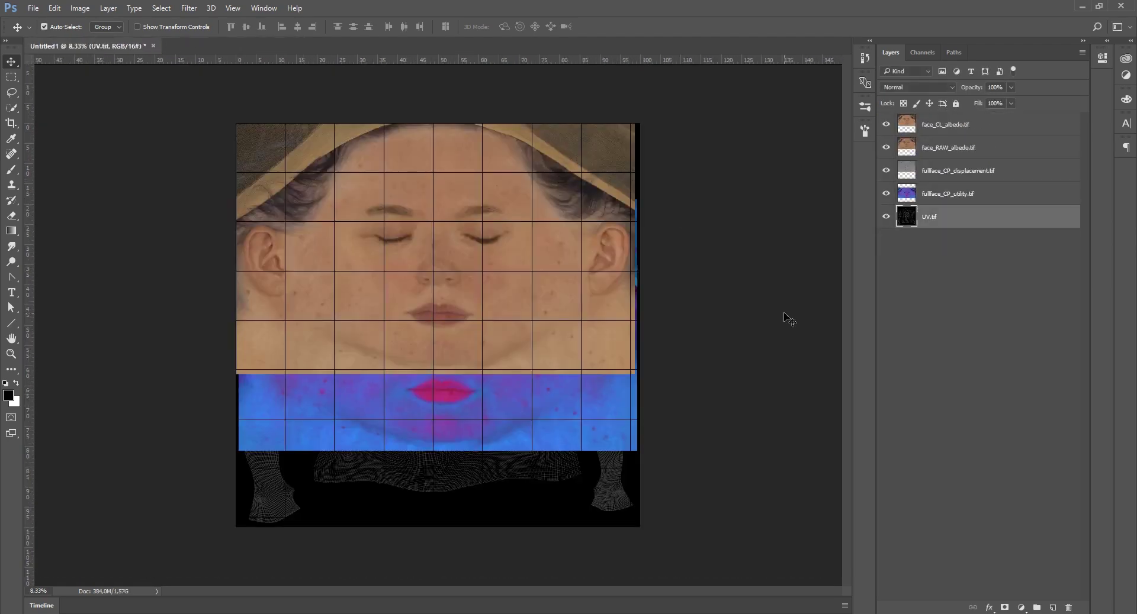
# Align both albedo layers and the displacement layer to the utility map's pixel area, then deselect.
pyautogui.keyDown('ctrl'); pyautogui.click(910, 198); pyautogui.keyUp('ctrl')
pyautogui.click(979, 198)
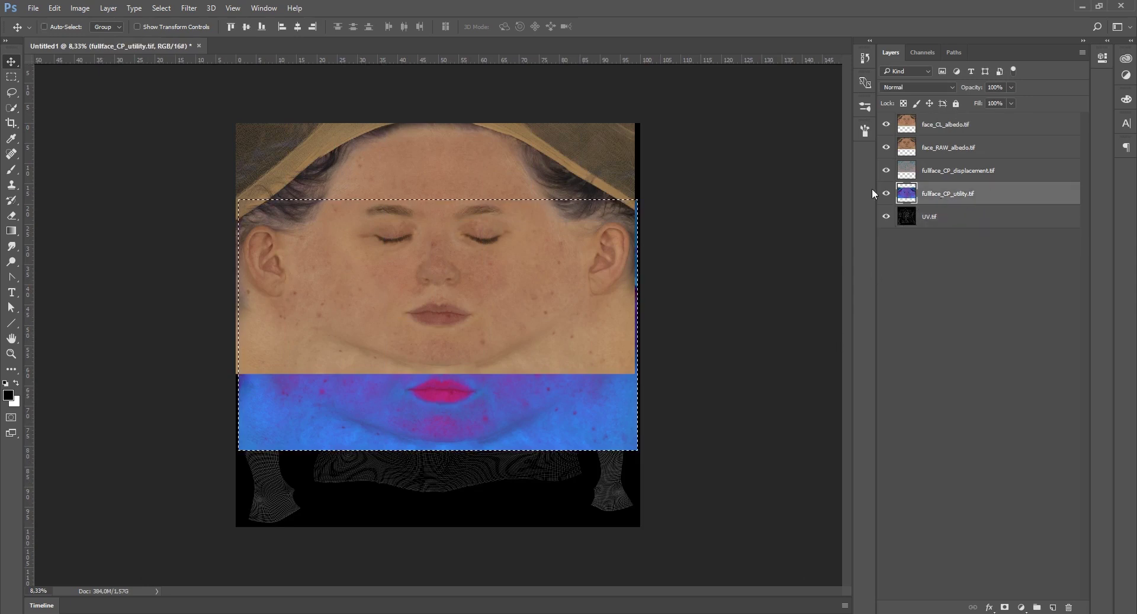
pyautogui.click(975, 170)
pyautogui.keyDown('shift'); pyautogui.click(959, 124); pyautogui.keyUp('shift')
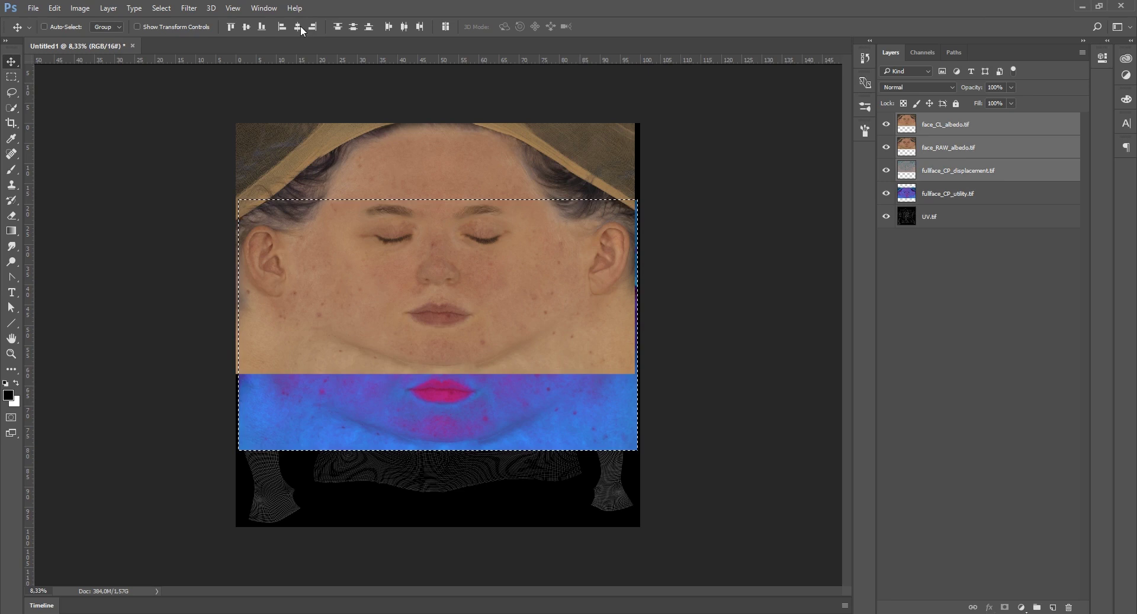
pyautogui.click(247, 27)
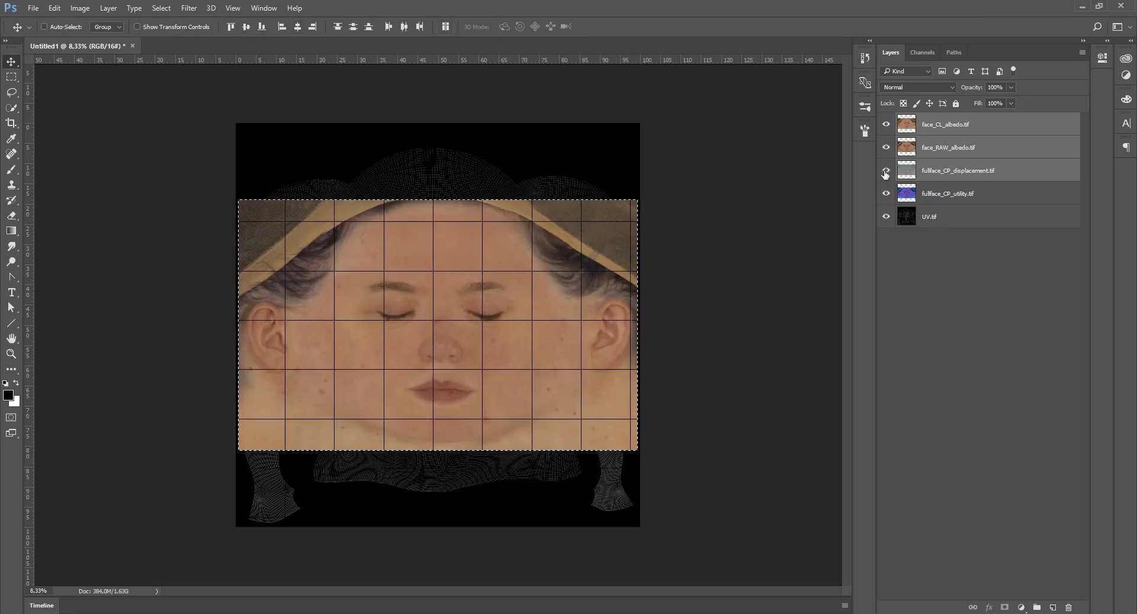
pyautogui.press('ctrl')
pyautogui.hotkey('ctrl', 'd')
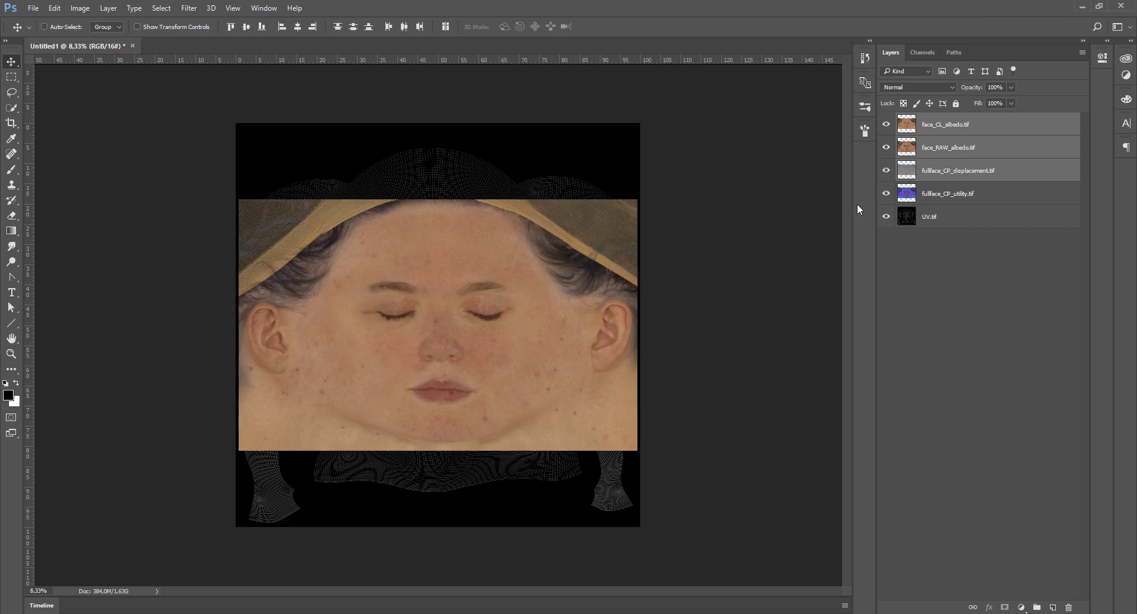
# Convert fullface_CP_utility and fullface_CP_displacement to smart objects, then select the four face map layers.
pyautogui.click(921, 197)
pyautogui.rightClick(947, 198)
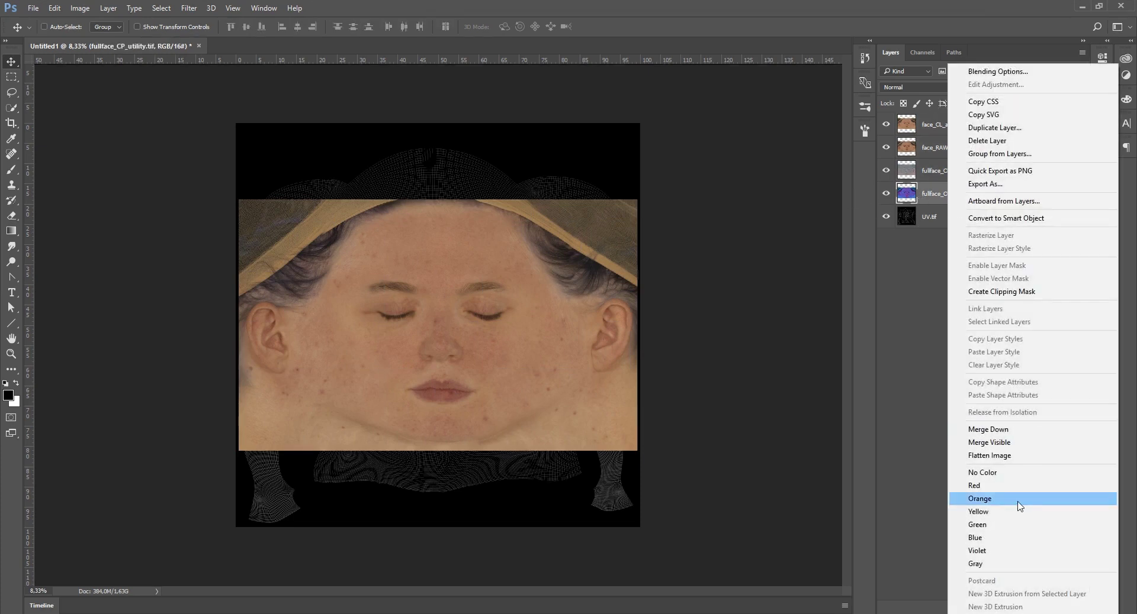
pyautogui.click(1009, 219)
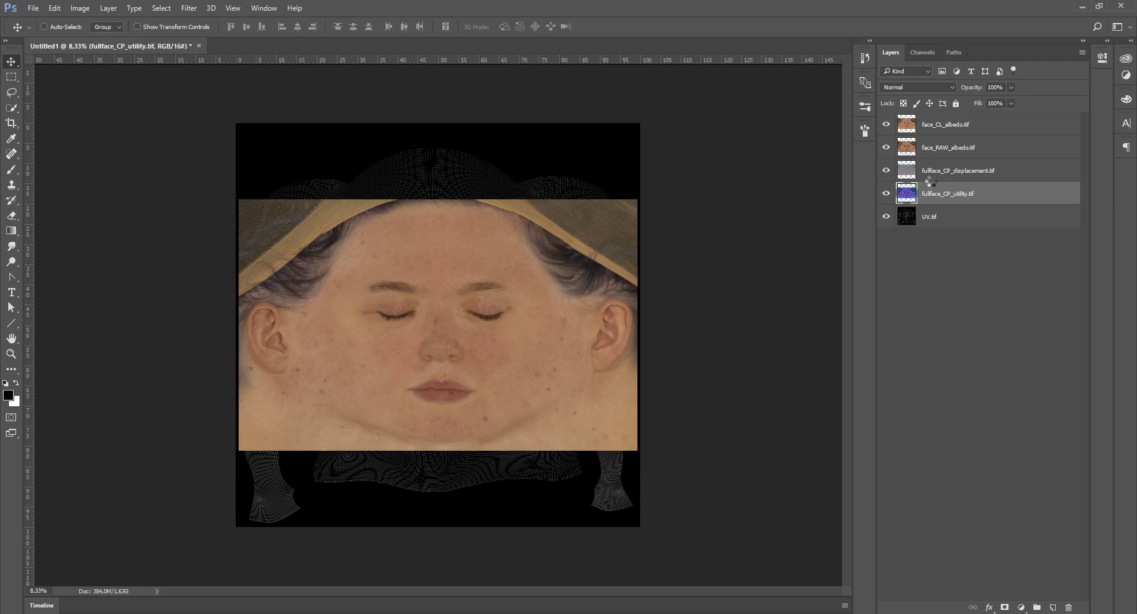
pyautogui.click(980, 165)
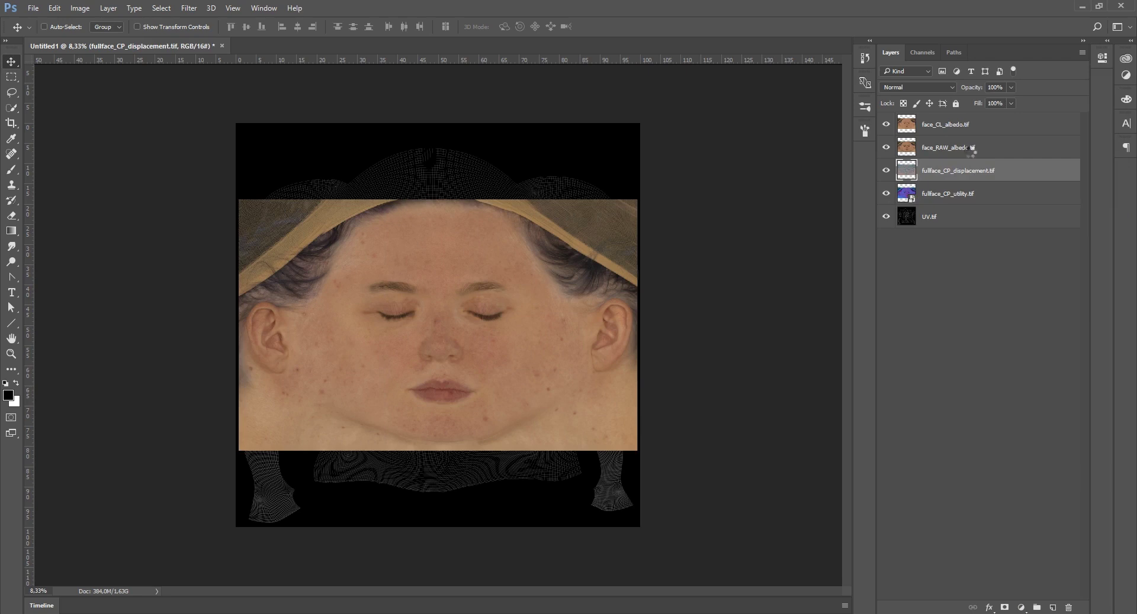
pyautogui.rightClick(972, 151)
pyautogui.click(873, 216)
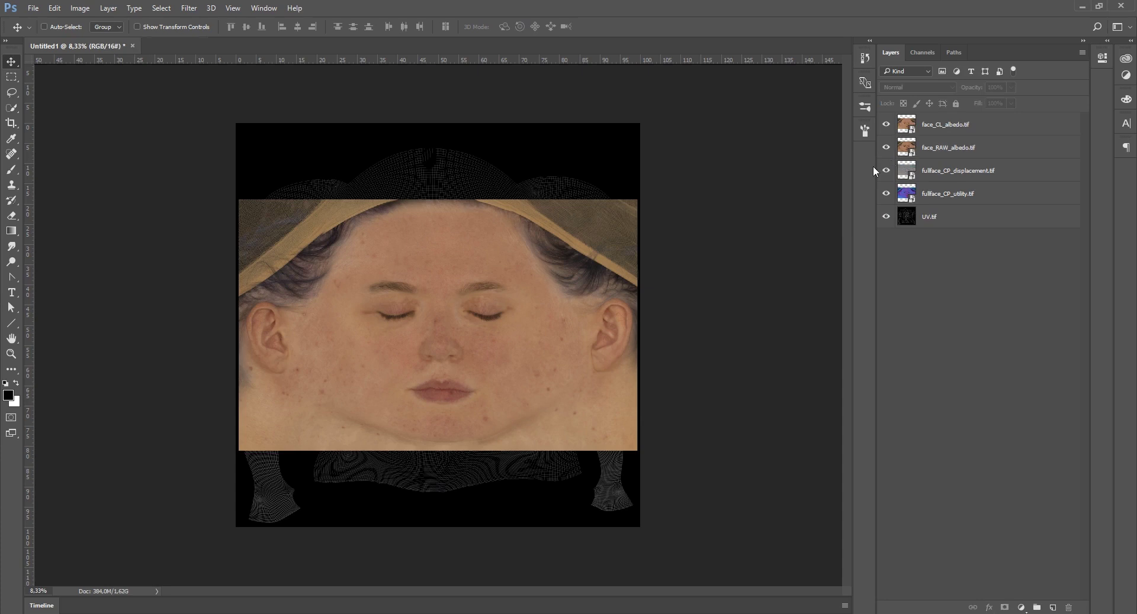
pyautogui.click(995, 131)
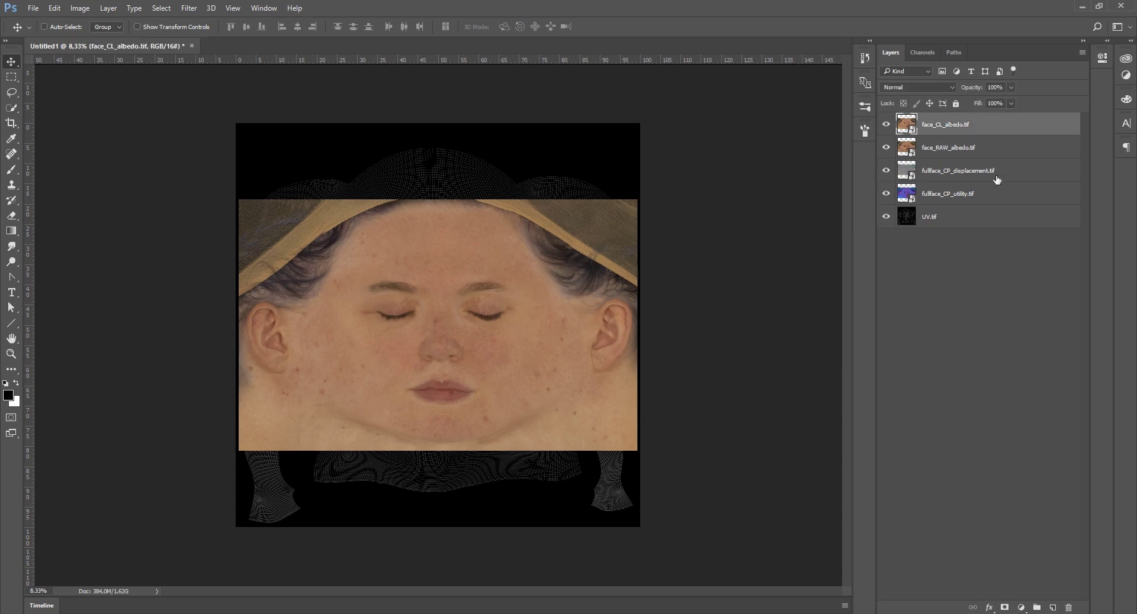
pyautogui.keyDown('shift'); pyautogui.click(991, 195); pyautogui.keyUp('shift')
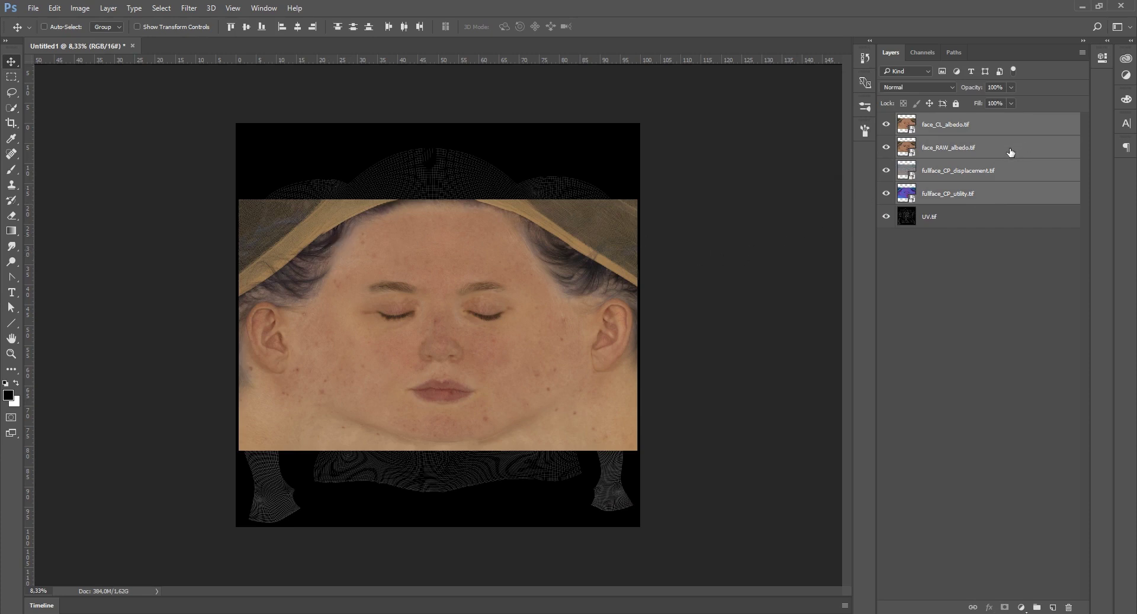
# Move UV.tif to the top of the stack with Screen blending at 30% opacity.
pyautogui.click(952, 231)
pyautogui.click(952, 222)
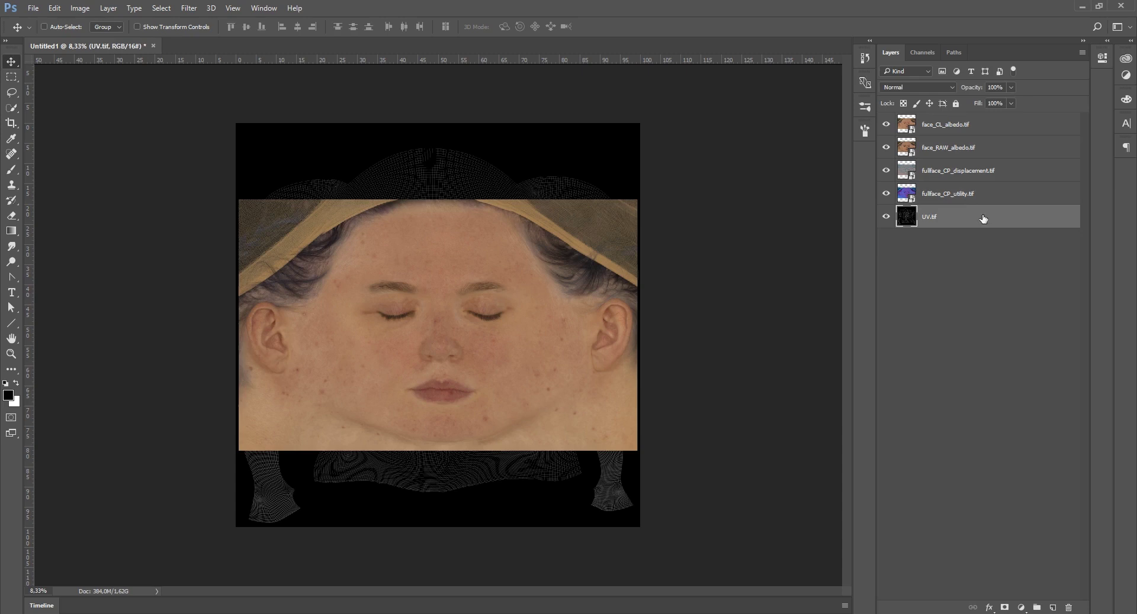
pyautogui.moveTo(981, 217); pyautogui.dragTo(972, 115)
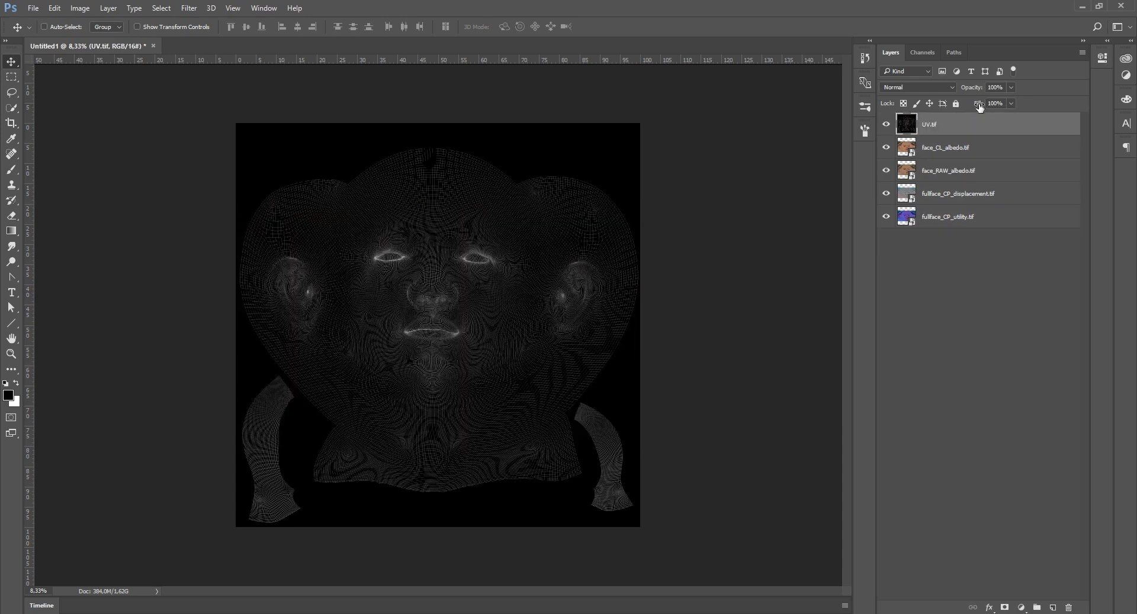
pyautogui.click(898, 88)
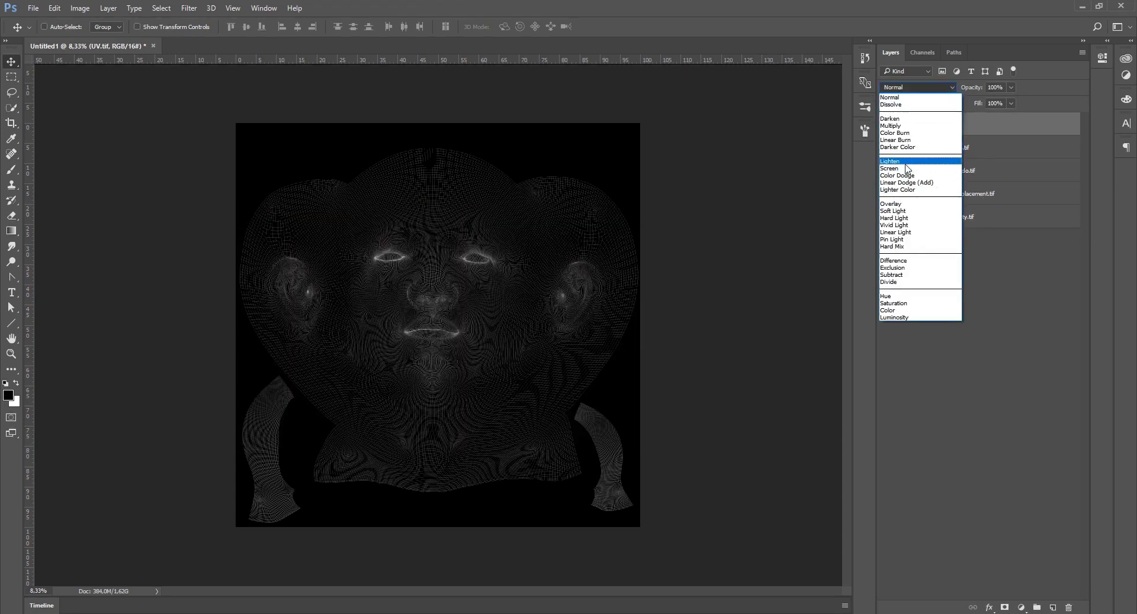
pyautogui.click(905, 168)
pyautogui.click(993, 88)
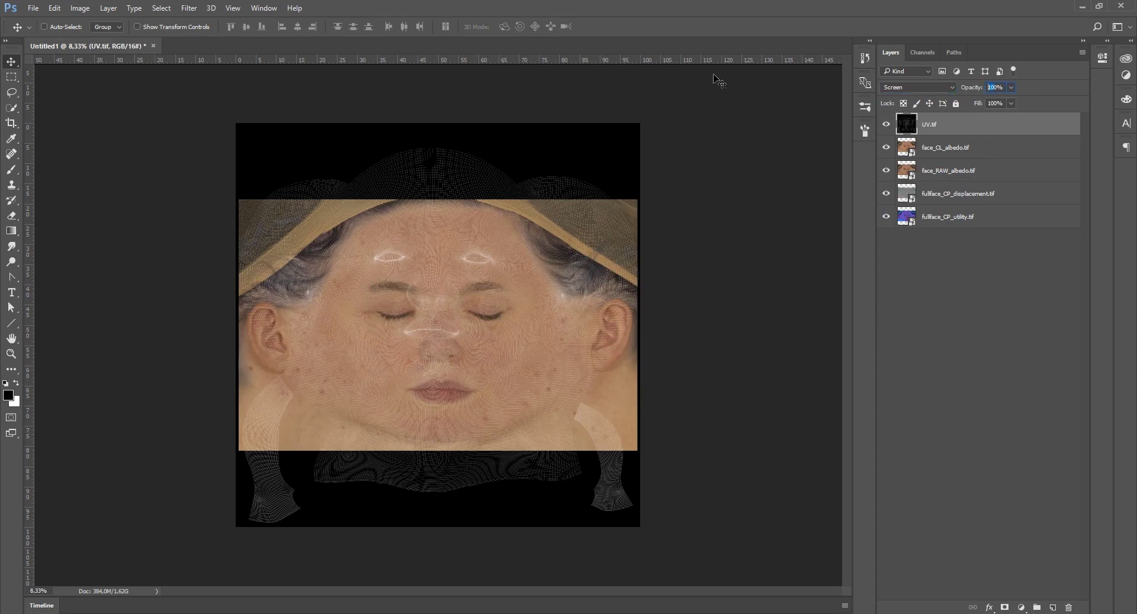
pyautogui.write('30')
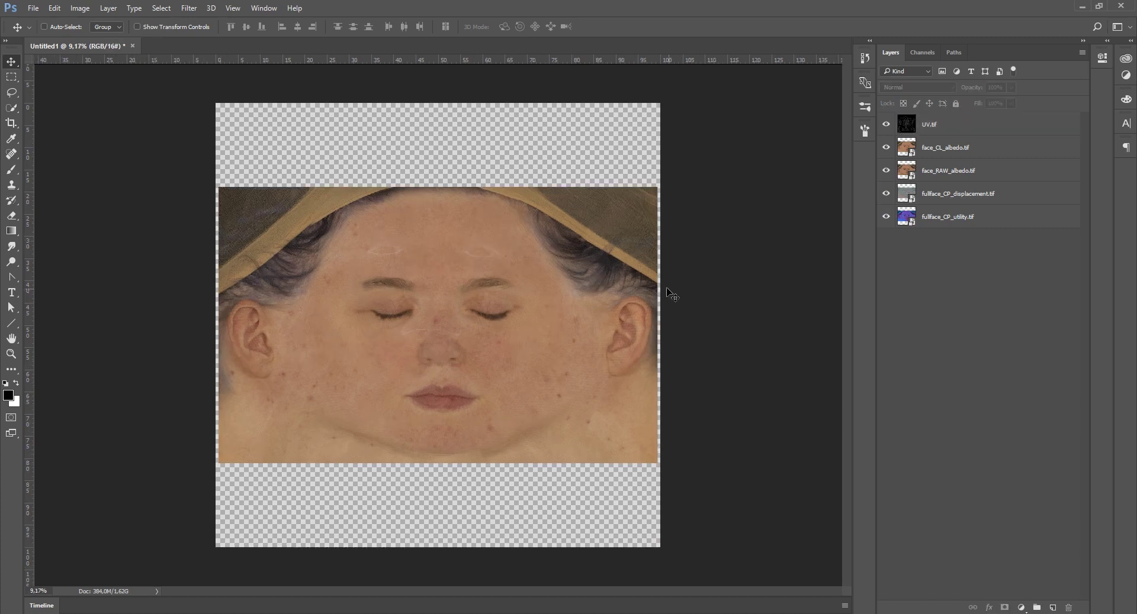
# Select face_CL_albedo through fullface_CP_utility and drag the four maps upward together.
pyautogui.scroll(3, 425, 290)
pyautogui.scroll(2, 430, 295)
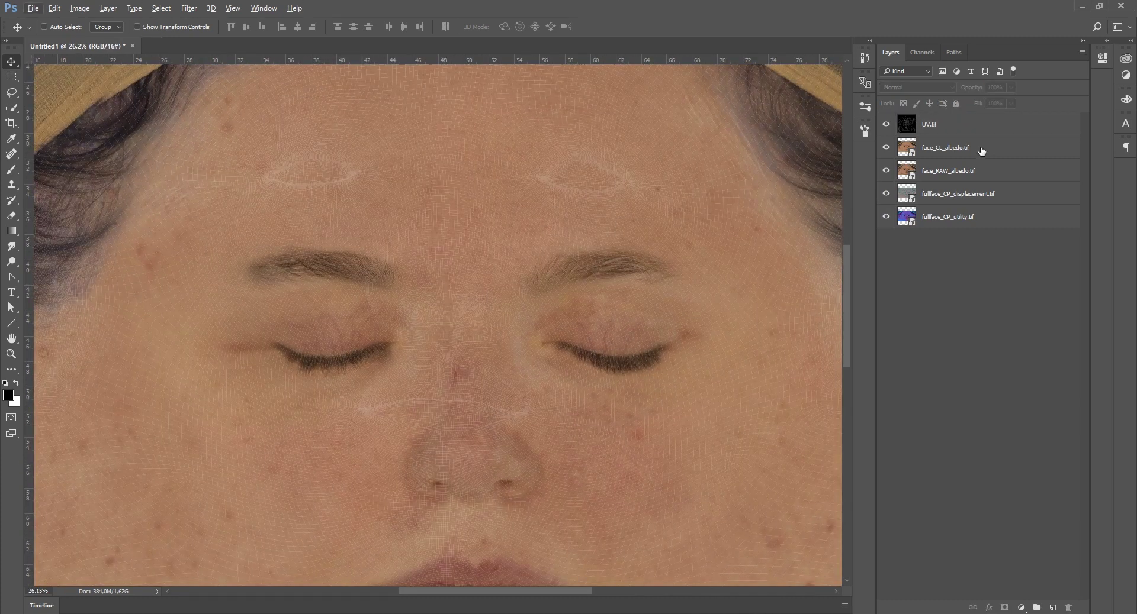
pyautogui.click(941, 148)
pyautogui.keyDown('shift'); pyautogui.click(971, 218); pyautogui.keyUp('shift')
pyautogui.moveTo(624, 277); pyautogui.dragTo(590, 98)
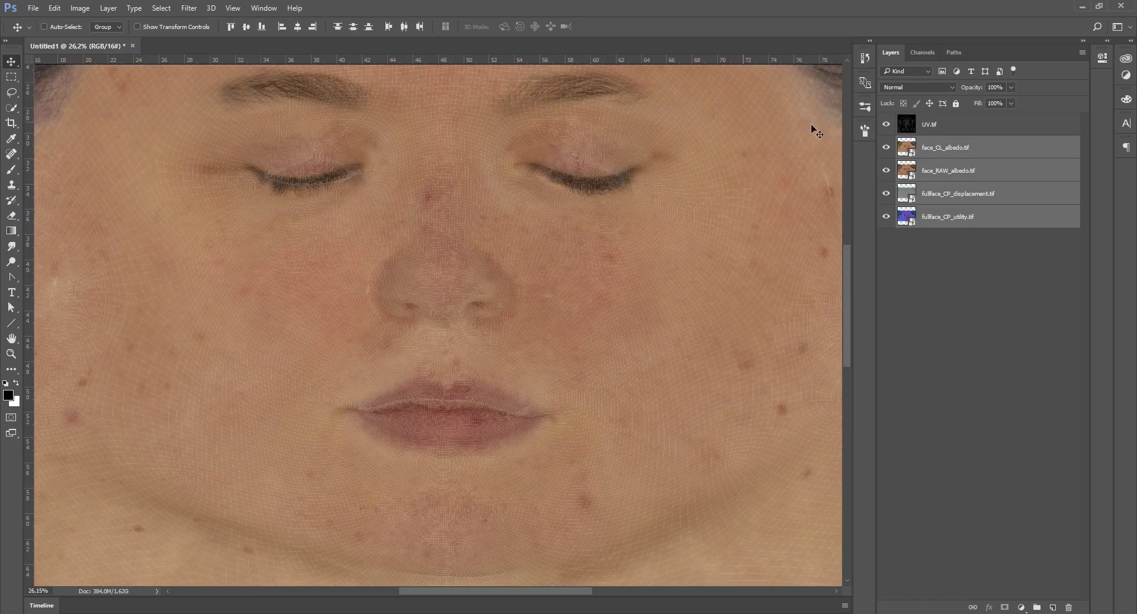
# Start Puppet Warp on face_CL_albedo.tif with mesh density set to More Points.
pyautogui.click(954, 149)
pyautogui.click(60, 9)
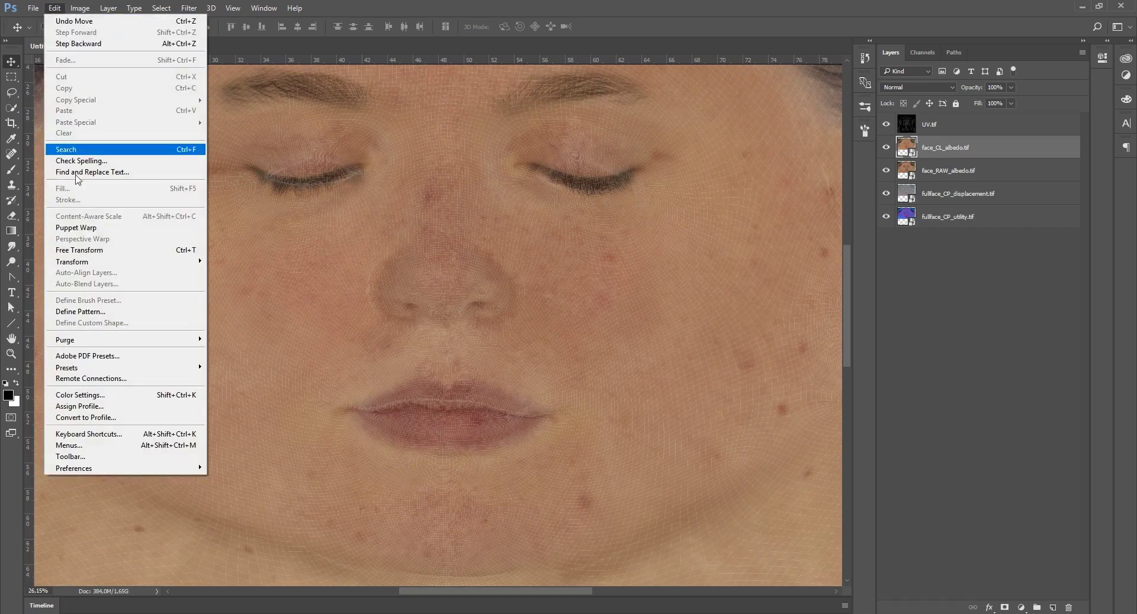
pyautogui.click(91, 229)
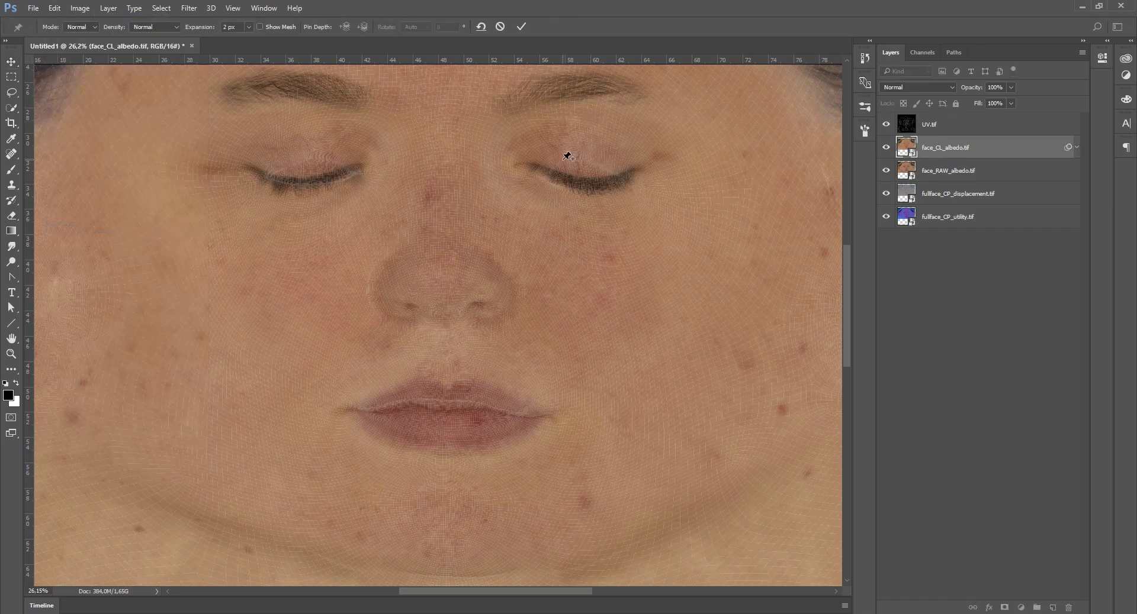
pyautogui.click(159, 27)
pyautogui.click(152, 51)
pyautogui.scroll(4, 572, 127)
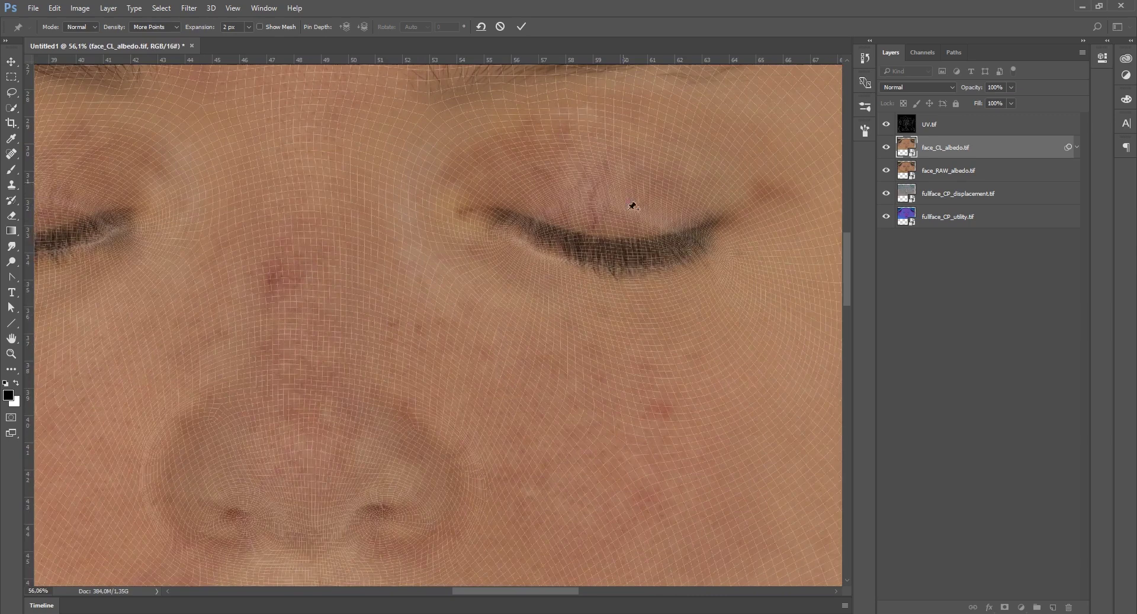
# Pin the eye corners and drag them into line with the UV layout.
pyautogui.click(465, 210)
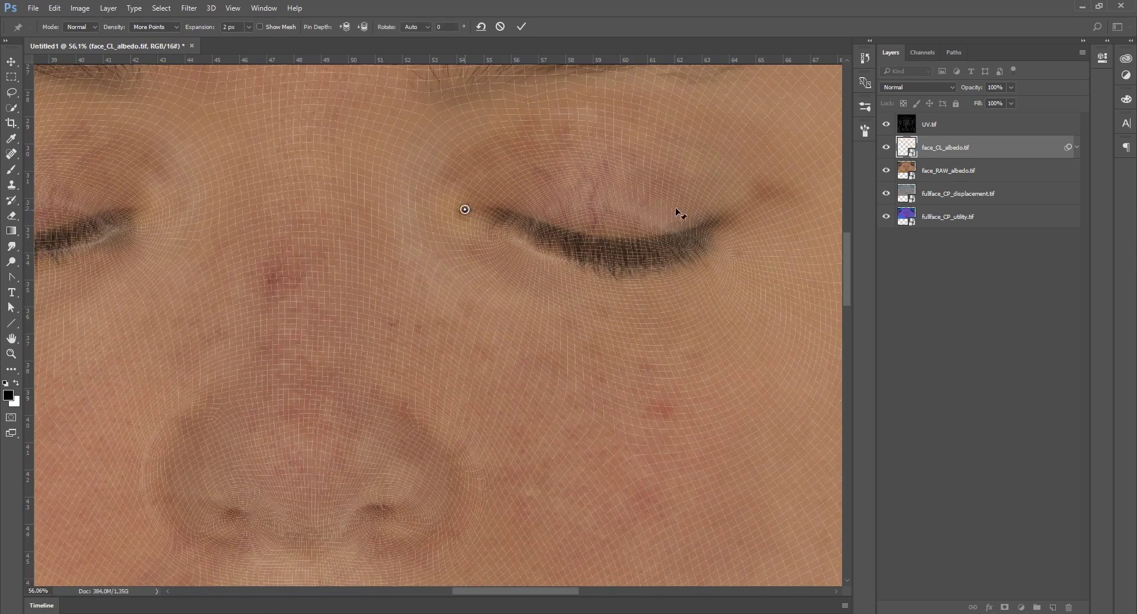
pyautogui.click(734, 214)
pyautogui.moveTo(465, 211); pyautogui.dragTo(527, 244)
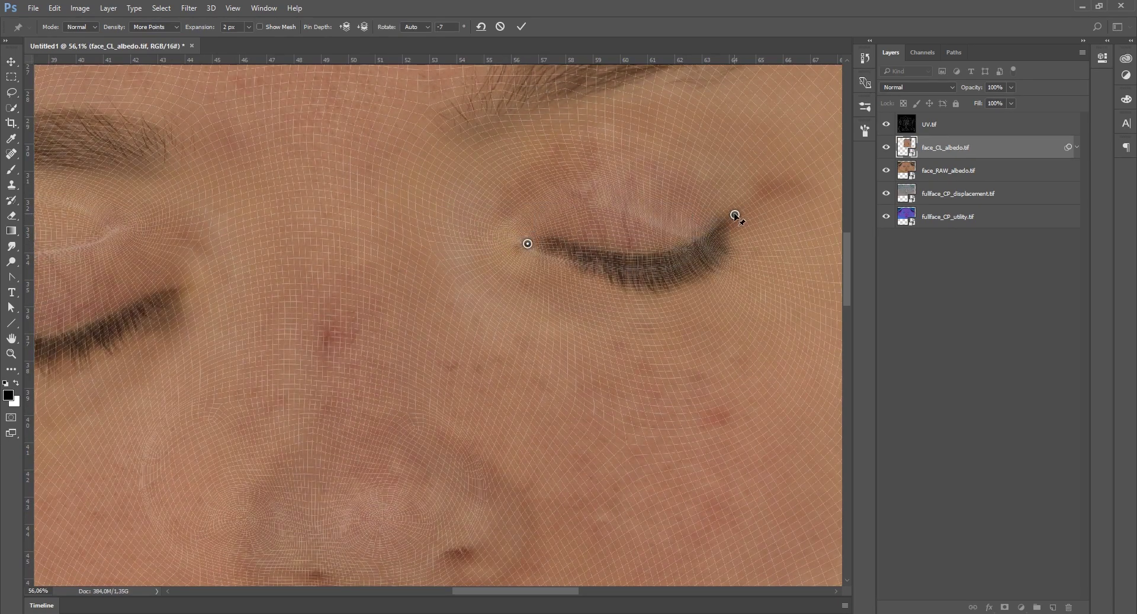
pyautogui.moveTo(736, 217); pyautogui.dragTo(702, 249)
pyautogui.hscroll(-8, 574, 241)
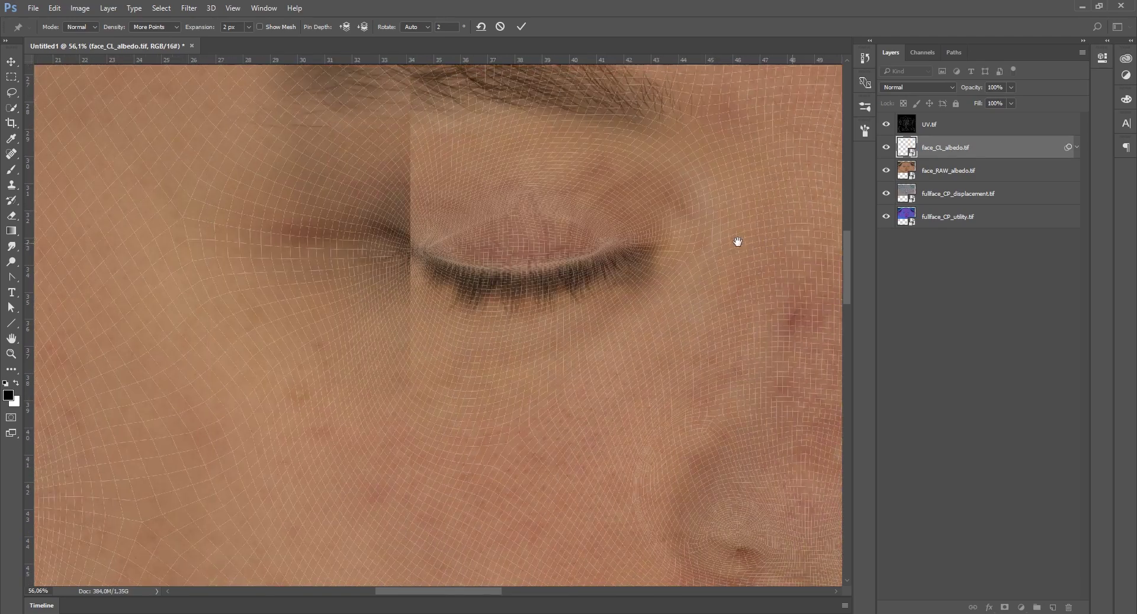
pyautogui.click(429, 248)
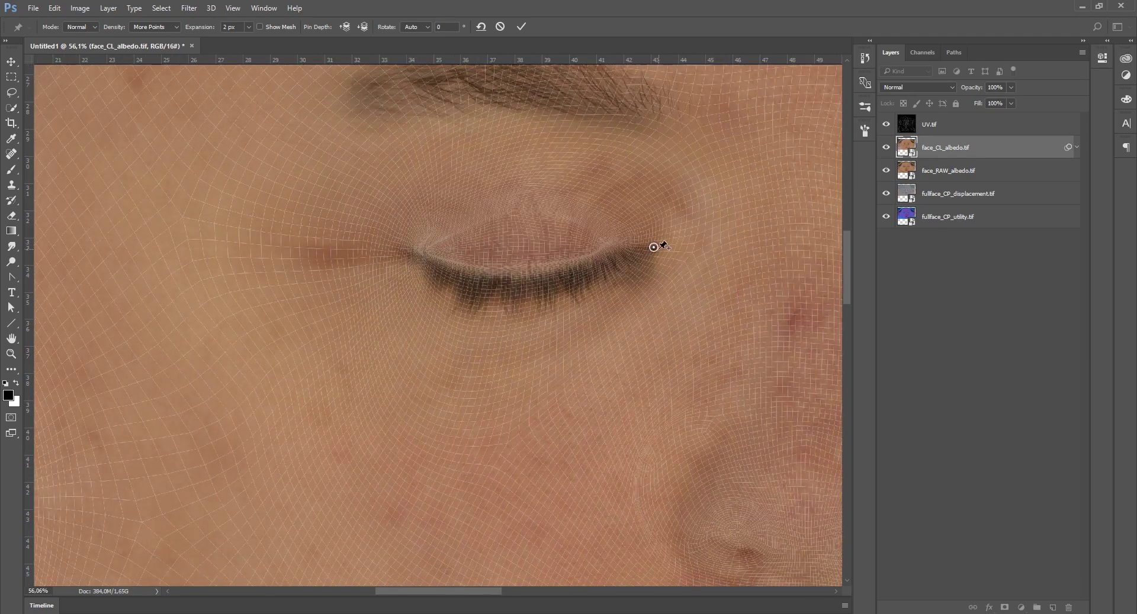
pyautogui.moveTo(654, 247); pyautogui.dragTo(612, 244)
pyautogui.moveTo(417, 251); pyautogui.dragTo(426, 255)
# Pin the mouth corners and lip centre, moving them to fit the layout.
pyautogui.scroll(-6, 427, 256)
pyautogui.hscroll(6, 302, 410)
pyautogui.click(295, 412)
pyautogui.moveTo(656, 408); pyautogui.dragTo(627, 396)
pyautogui.moveTo(295, 411); pyautogui.dragTo(304, 389)
pyautogui.click(466, 396)
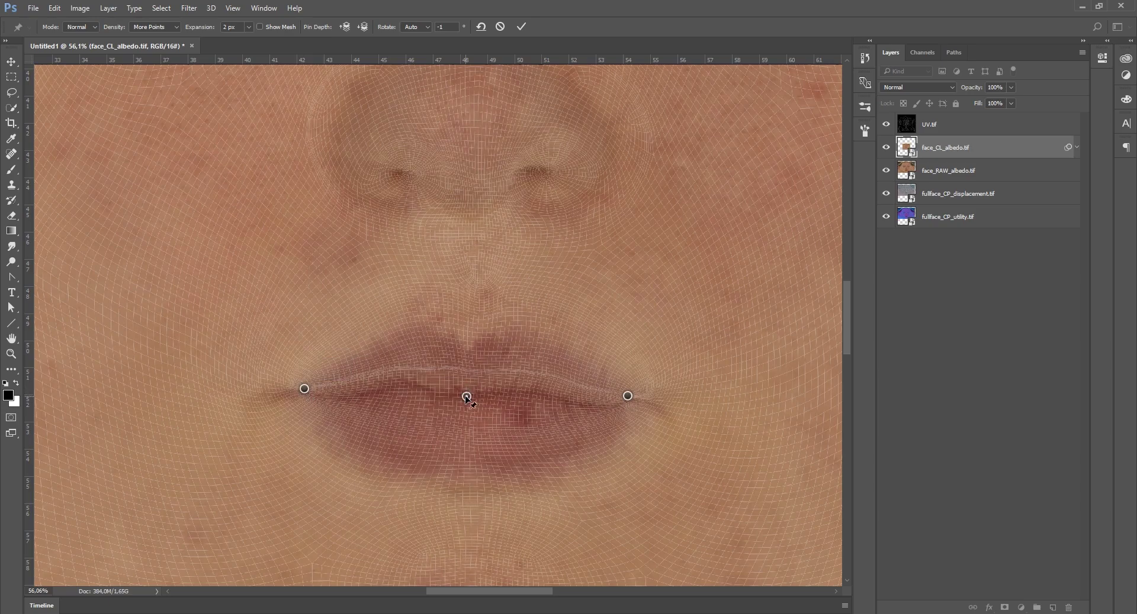
pyautogui.moveTo(467, 396); pyautogui.dragTo(464, 366)
# Pin both nostrils and nose wings, pulling the wings outward to match the layout.
pyautogui.moveTo(549, 175); pyautogui.dragTo(564, 328)
pyautogui.click(422, 320)
pyautogui.click(569, 323)
pyautogui.moveTo(422, 321); pyautogui.dragTo(429, 328)
pyautogui.click(354, 275)
pyautogui.click(637, 281)
pyautogui.moveTo(355, 275); pyautogui.dragTo(328, 279)
pyautogui.moveTo(637, 281); pyautogui.dragTo(657, 284)
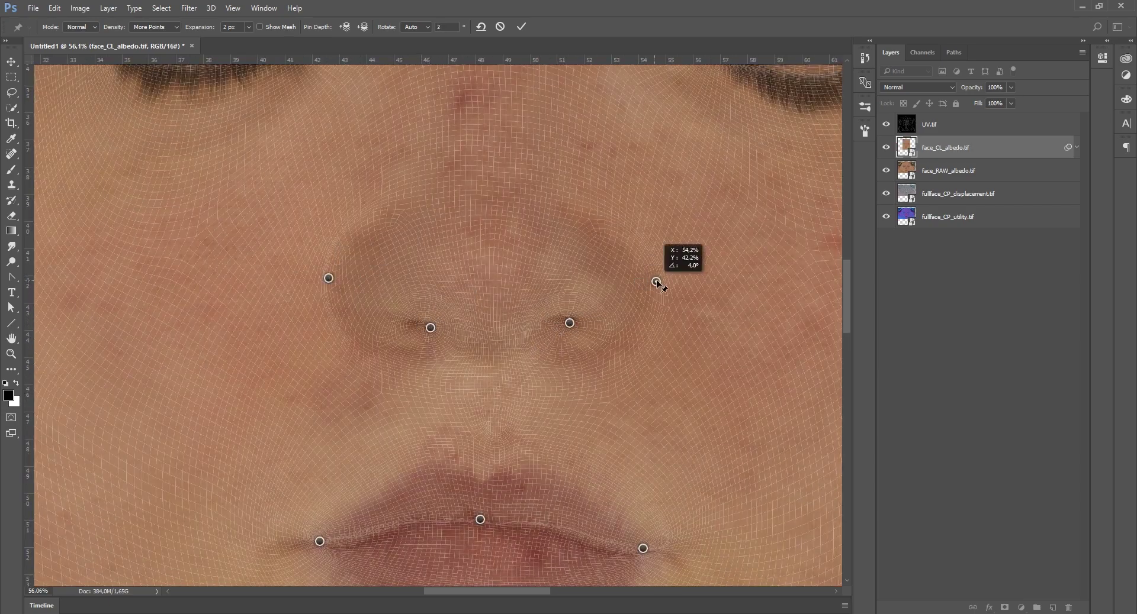
# Reshape both ears, moving upper ear, tragus and earlobe into place, then fit the image on screen.
pyautogui.moveTo(764, 307); pyautogui.dragTo(255, 332)
pyautogui.moveTo(746, 314); pyautogui.dragTo(283, 330)
pyautogui.moveTo(545, 318); pyautogui.dragTo(391, 340)
pyautogui.moveTo(435, 485); pyautogui.dragTo(350, 485)
pyautogui.moveTo(578, 99); pyautogui.dragTo(513, 118)
pyautogui.moveTo(65, 178); pyautogui.dragTo(823, 172)
pyautogui.moveTo(65, 172); pyautogui.dragTo(893, 177)
pyautogui.scroll(-2, 829, 176)
pyautogui.moveTo(216, 231); pyautogui.dragTo(408, 284)
pyautogui.moveTo(266, 90); pyautogui.dragTo(325, 104)
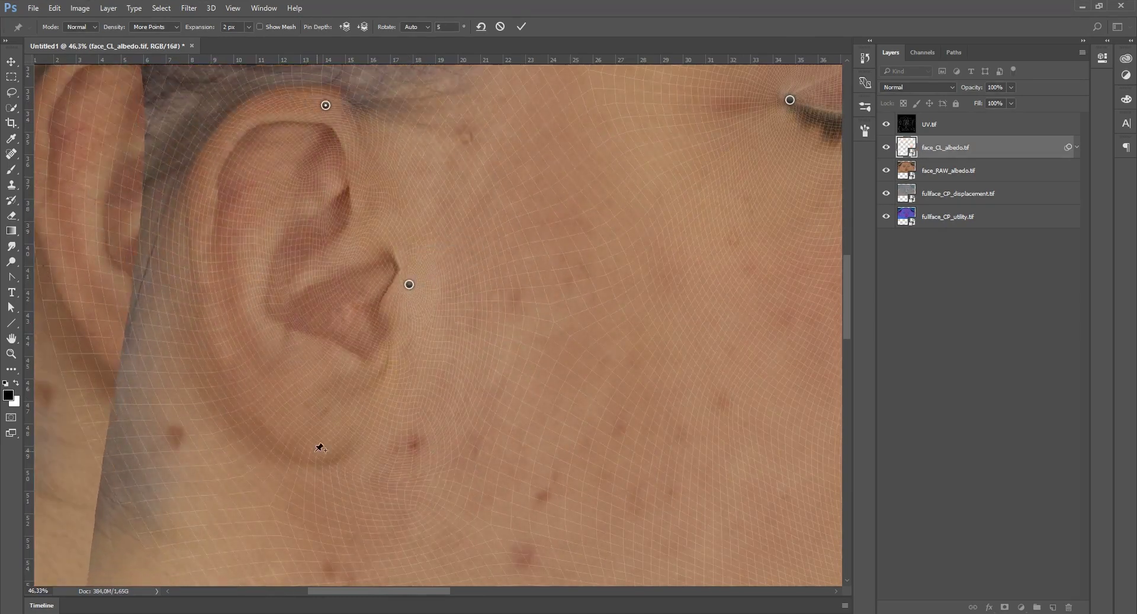
pyautogui.moveTo(320, 449); pyautogui.dragTo(418, 457)
pyautogui.hotkey('ctrl', '0')
pyautogui.scroll(1, 462, 185)
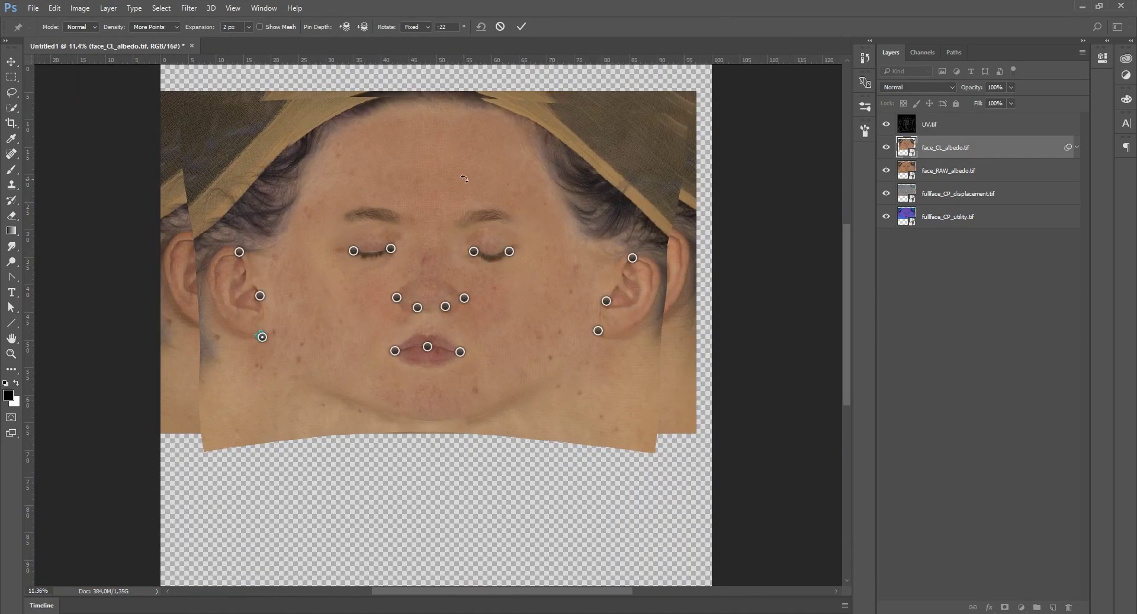
# Commit the Puppet Warp and hide the UV overlay and maps in turn to compare them.
pyautogui.click(521, 26)
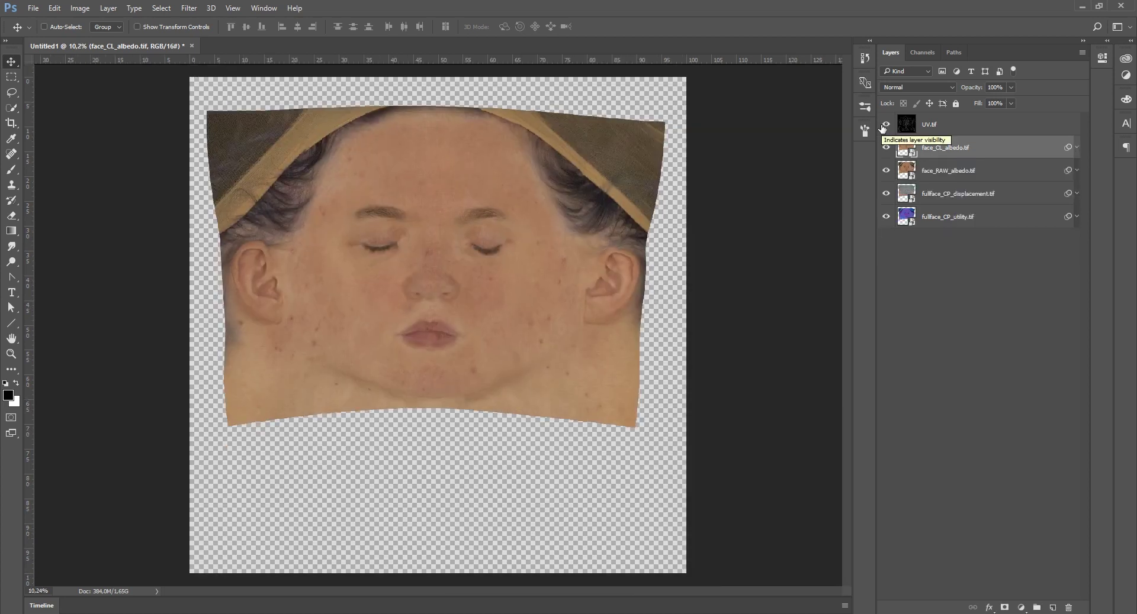
pyautogui.click(884, 125)
pyautogui.click(886, 147)
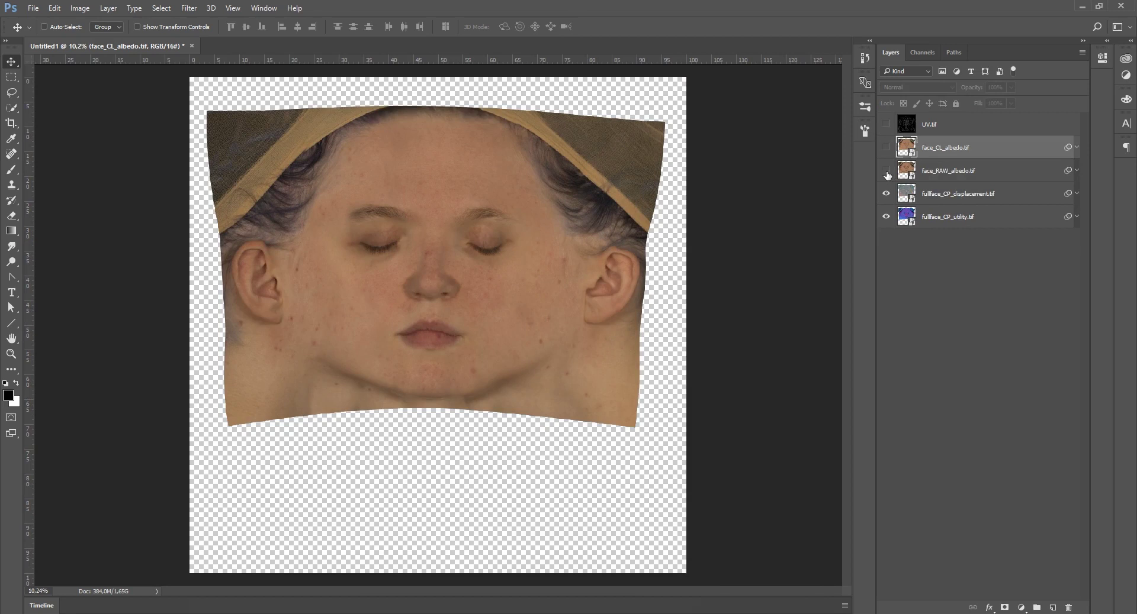
pyautogui.click(886, 172)
pyautogui.click(887, 194)
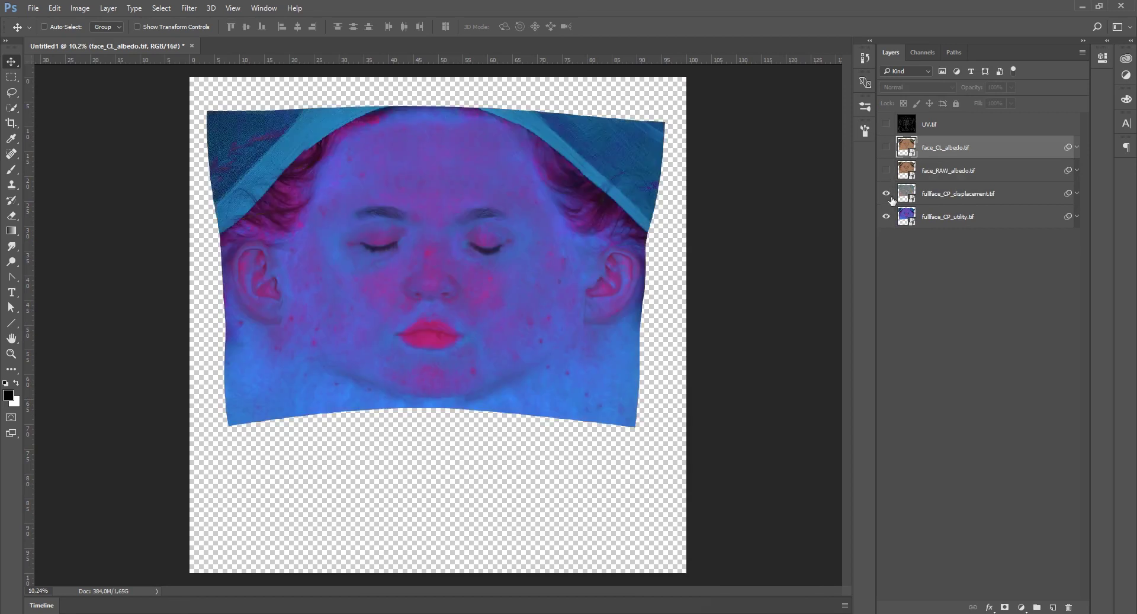
pyautogui.click(886, 171)
pyautogui.click(886, 148)
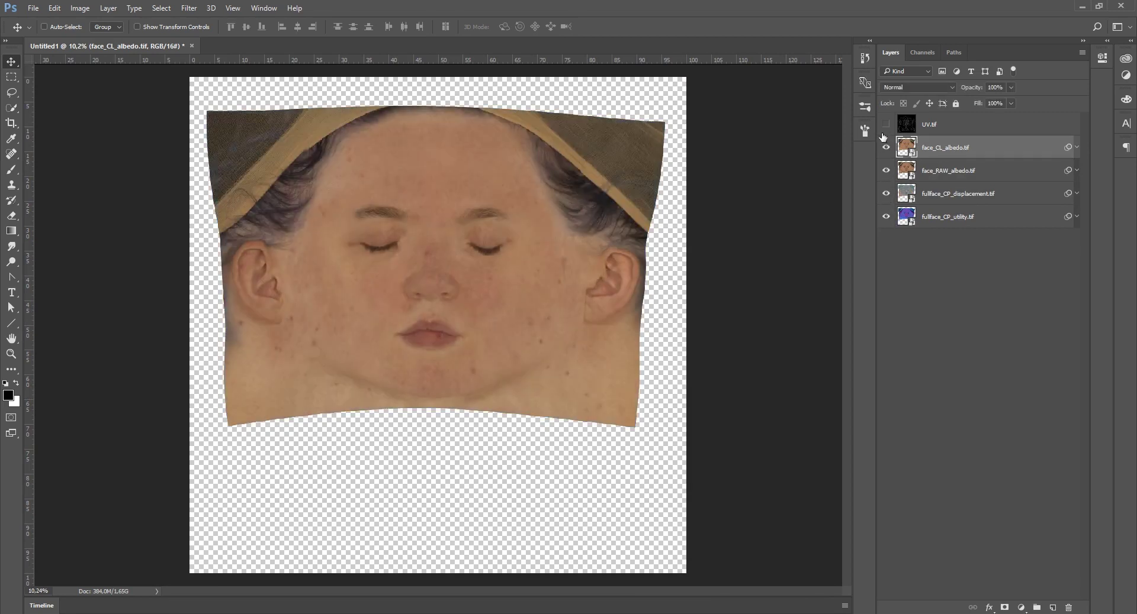
# Hide every face map, then turn all layers and the UV overlay back on.
pyautogui.click(887, 147)
pyautogui.click(886, 170)
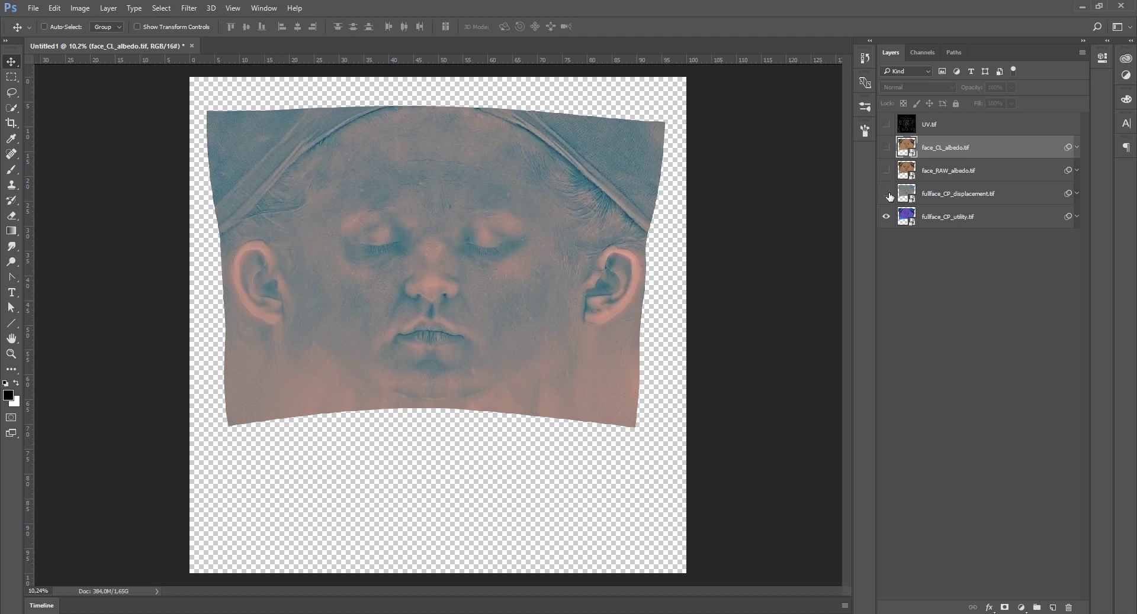
pyautogui.click(888, 195)
pyautogui.click(888, 217)
pyautogui.click(887, 216)
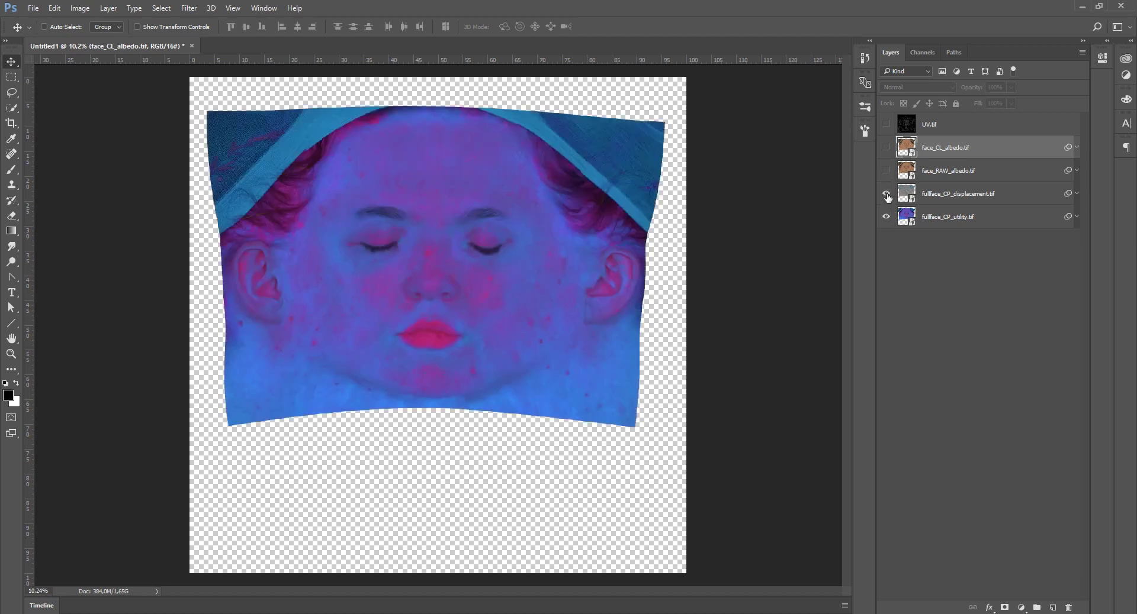
pyautogui.click(886, 194)
pyautogui.click(885, 170)
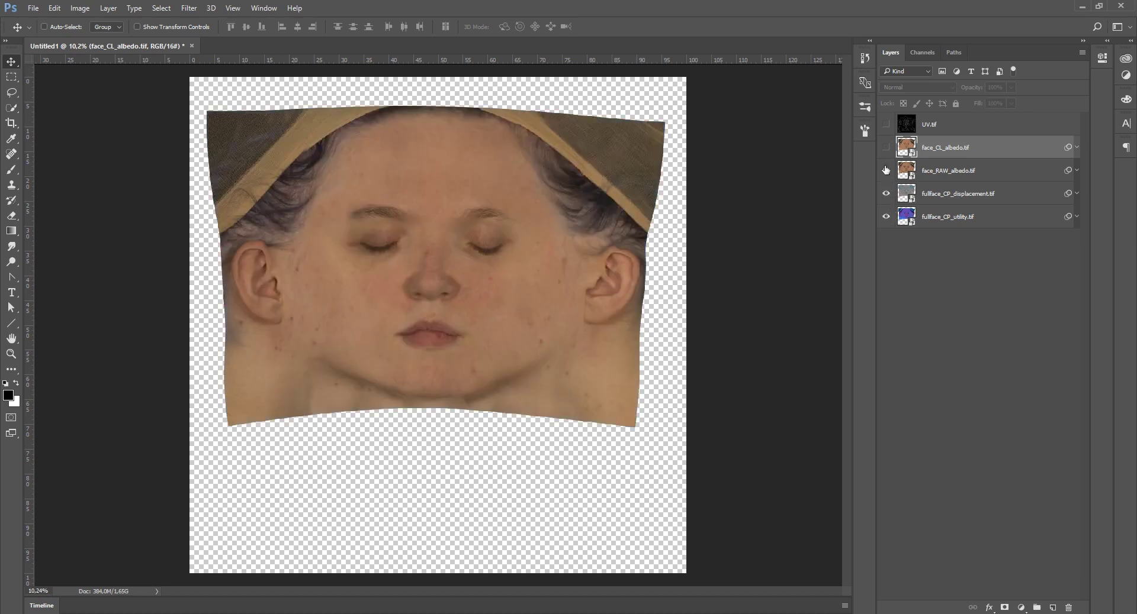
pyautogui.click(886, 124)
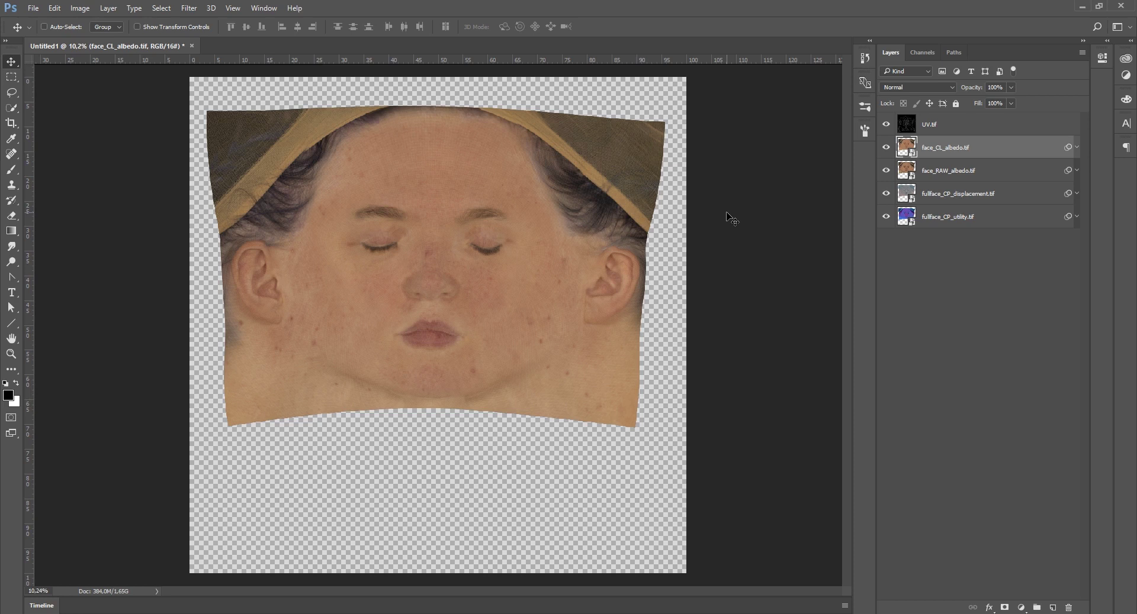
# Open Filter > Liquify on the face albedo, zoom in and pan from the mouth up to the eyes.
pyautogui.click(189, 8)
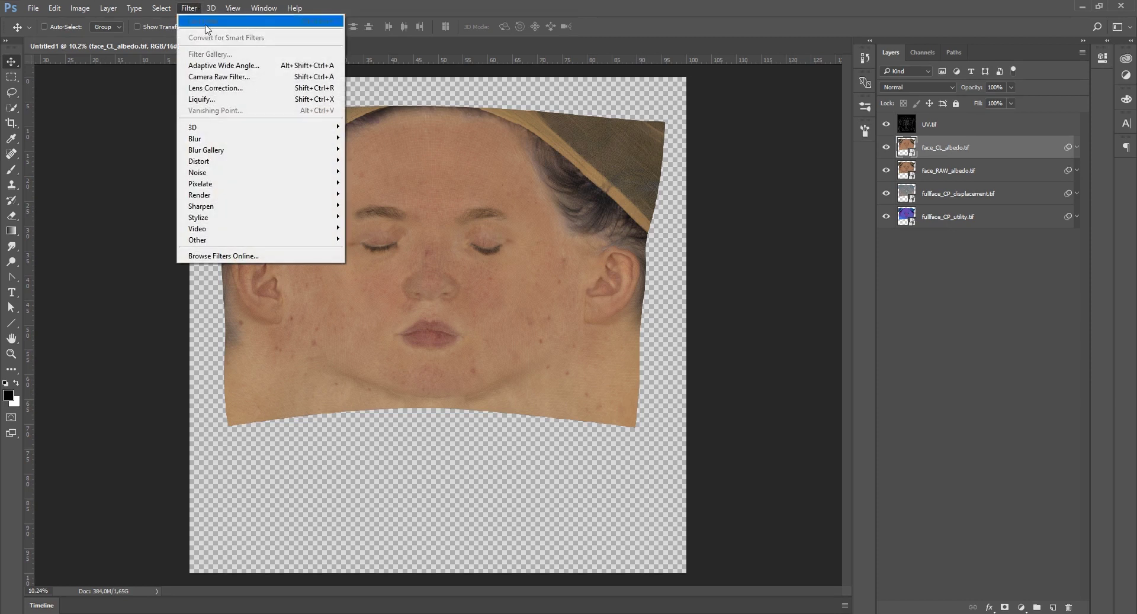
pyautogui.click(200, 99)
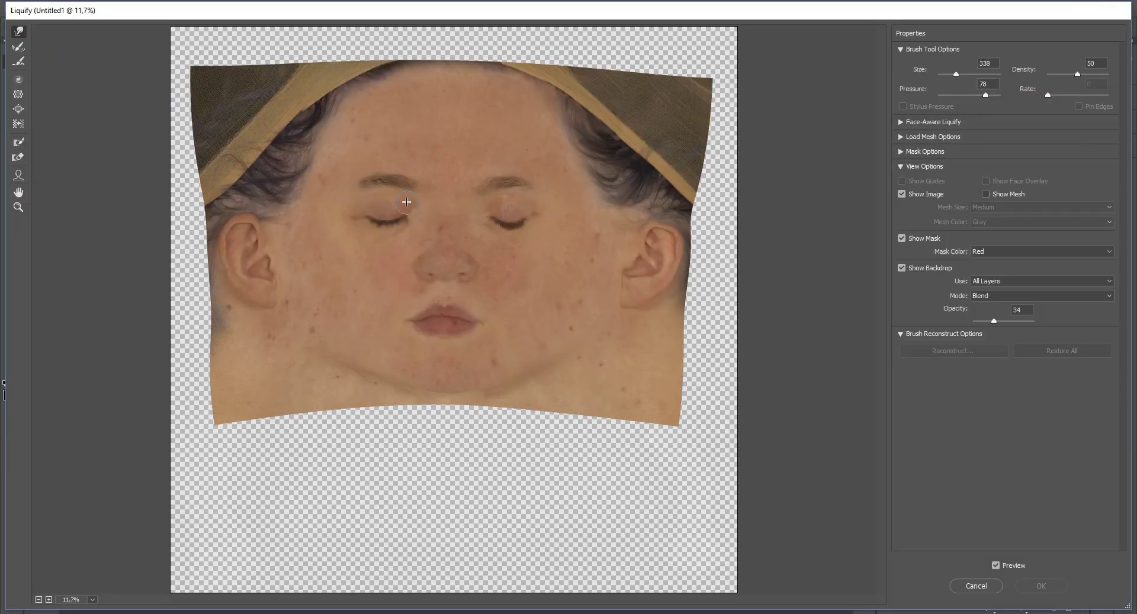
pyautogui.scroll(6, 505, 213)
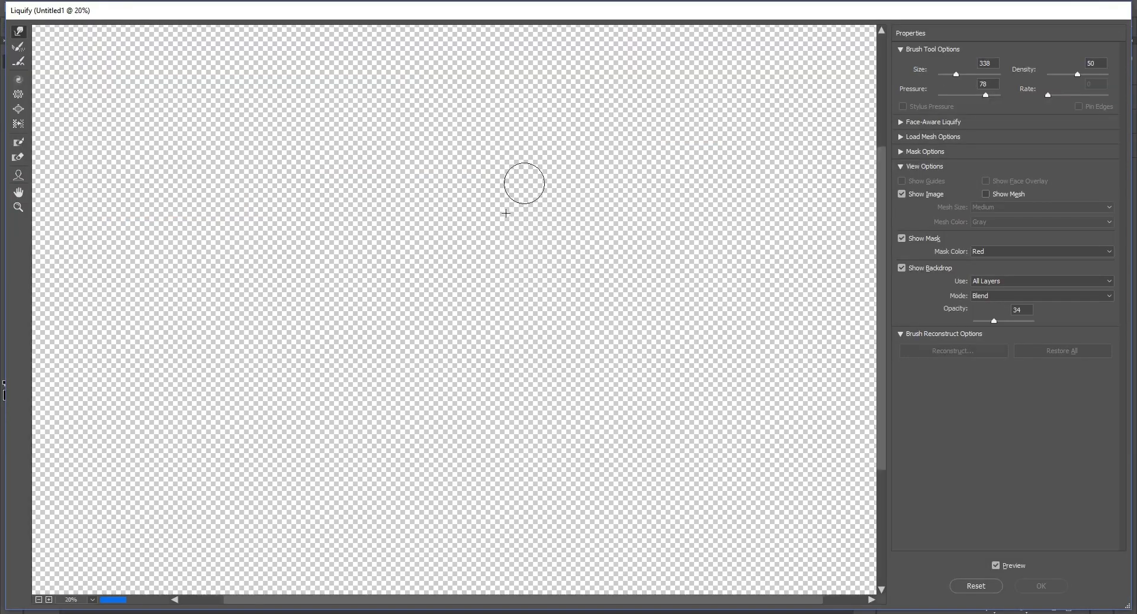
pyautogui.scroll(1, 505, 213)
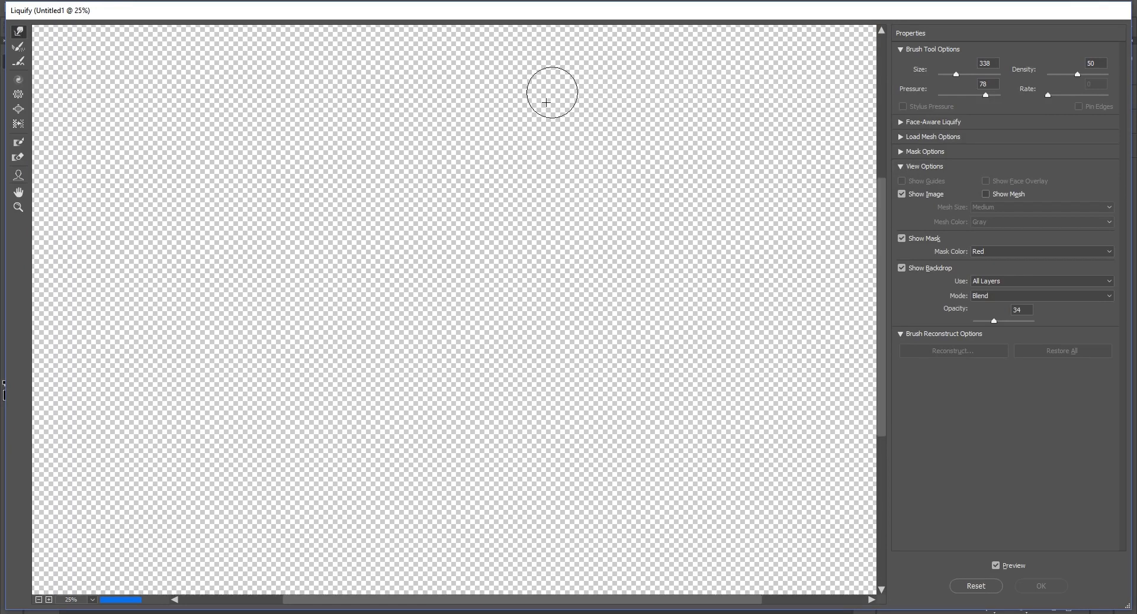
pyautogui.scroll(2, 546, 103)
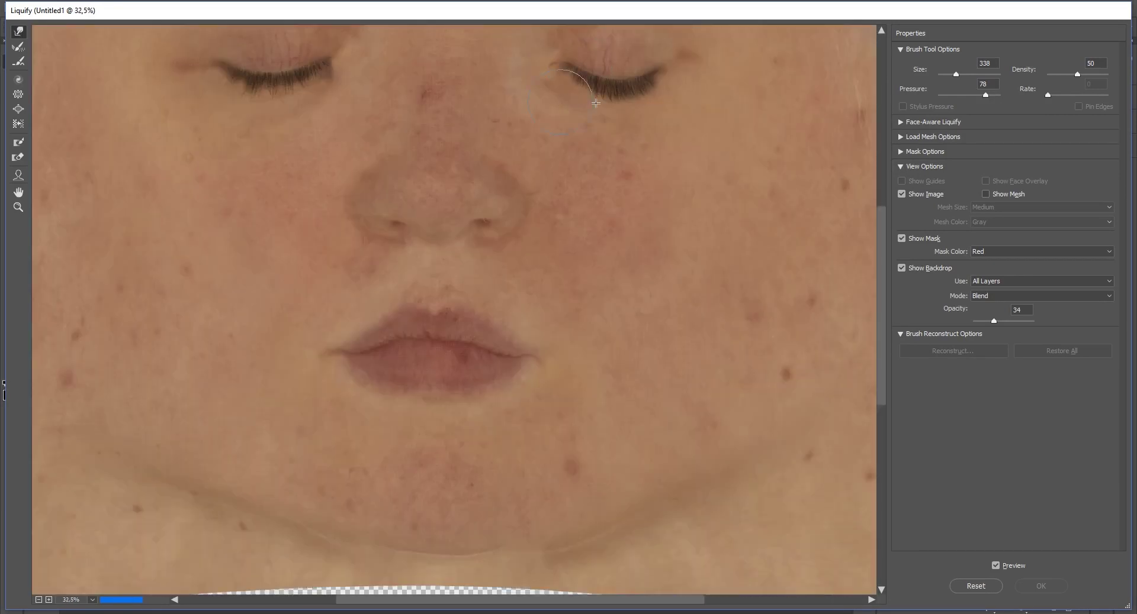
pyautogui.scroll(2, 607, 106)
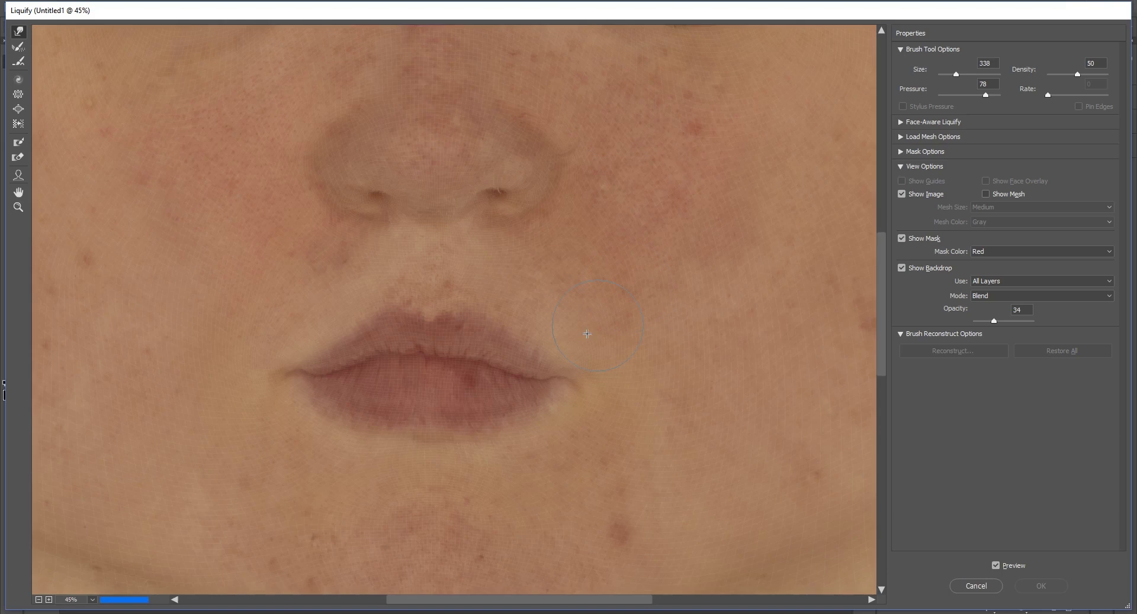
pyautogui.scroll(1, 450, 444)
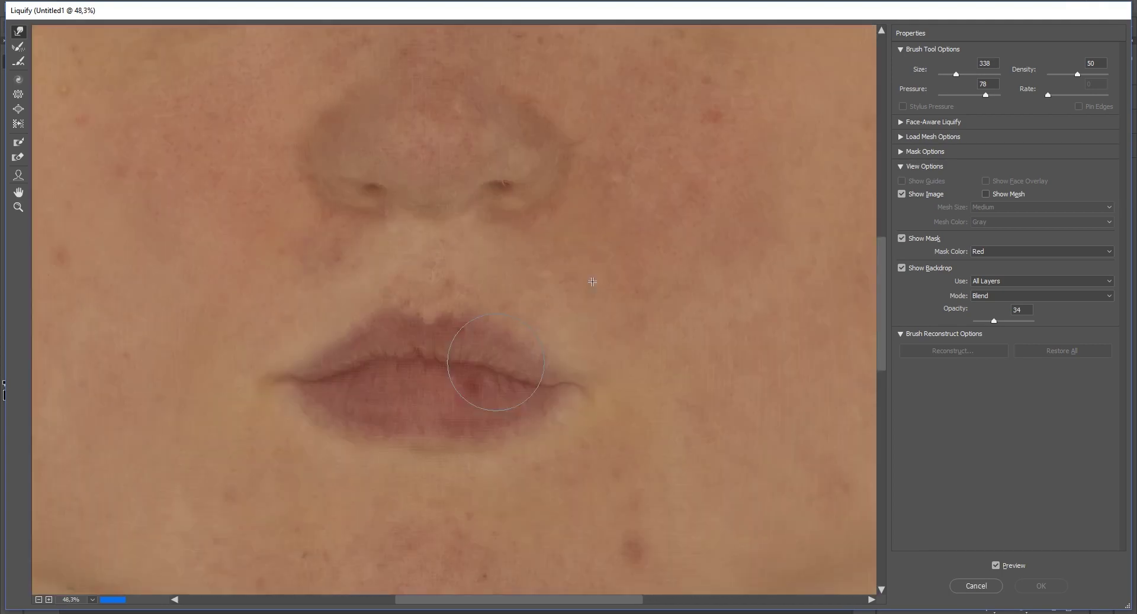
pyautogui.moveTo(642, 124)
pyautogui.mouseDown()
pyautogui.moveTo(629, 183)
pyautogui.moveTo(533, 393)
pyautogui.moveTo(475, 475)
pyautogui.mouseUp()
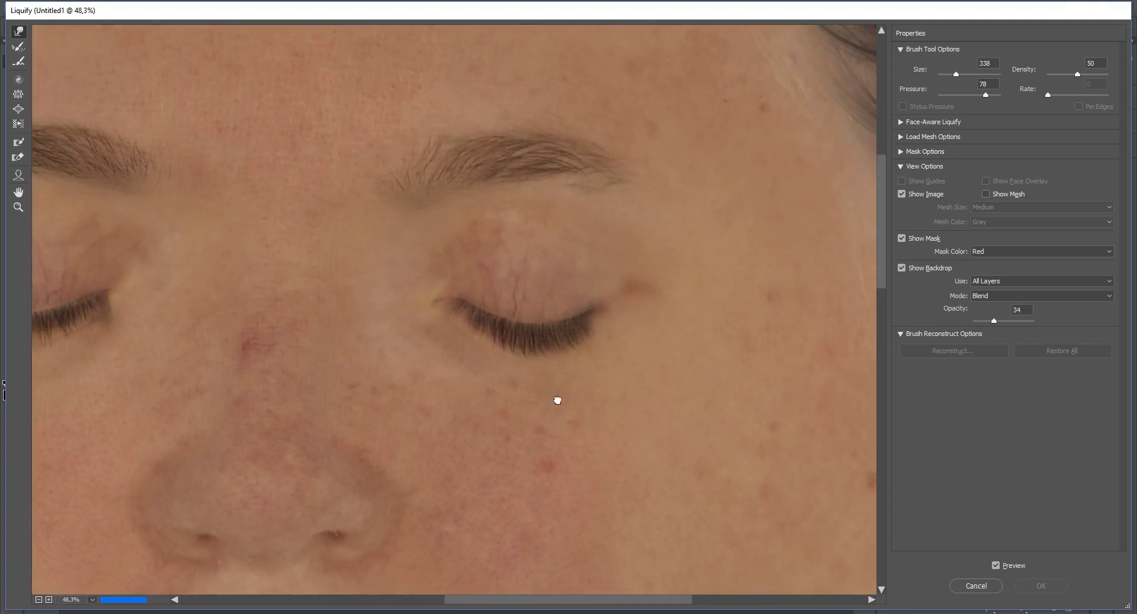
pyautogui.scroll(2, 604, 310)
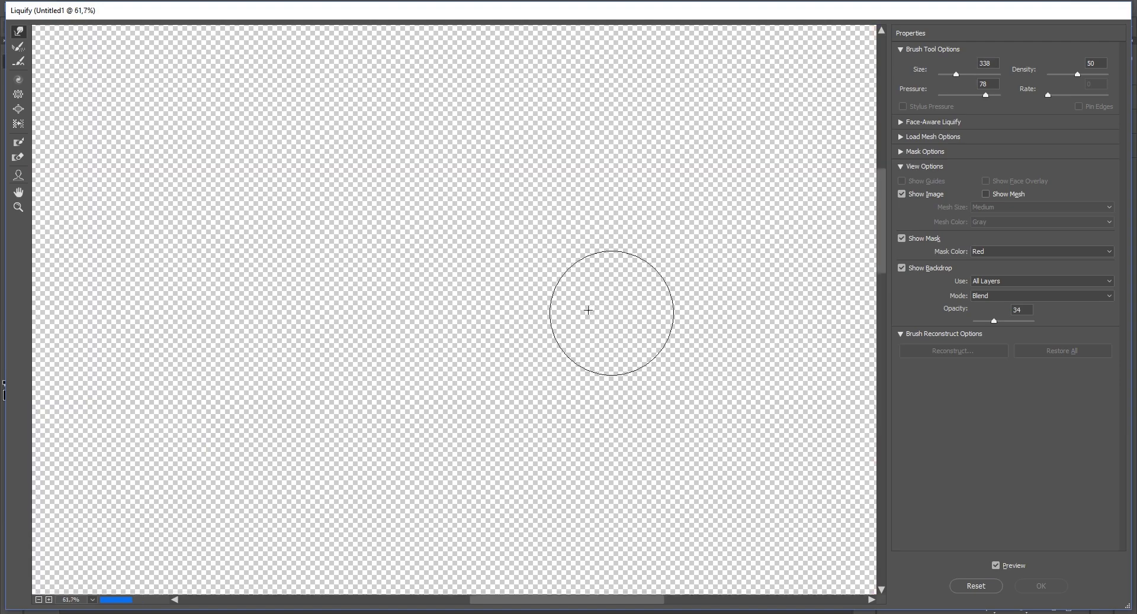
pyautogui.scroll(2, 640, 321)
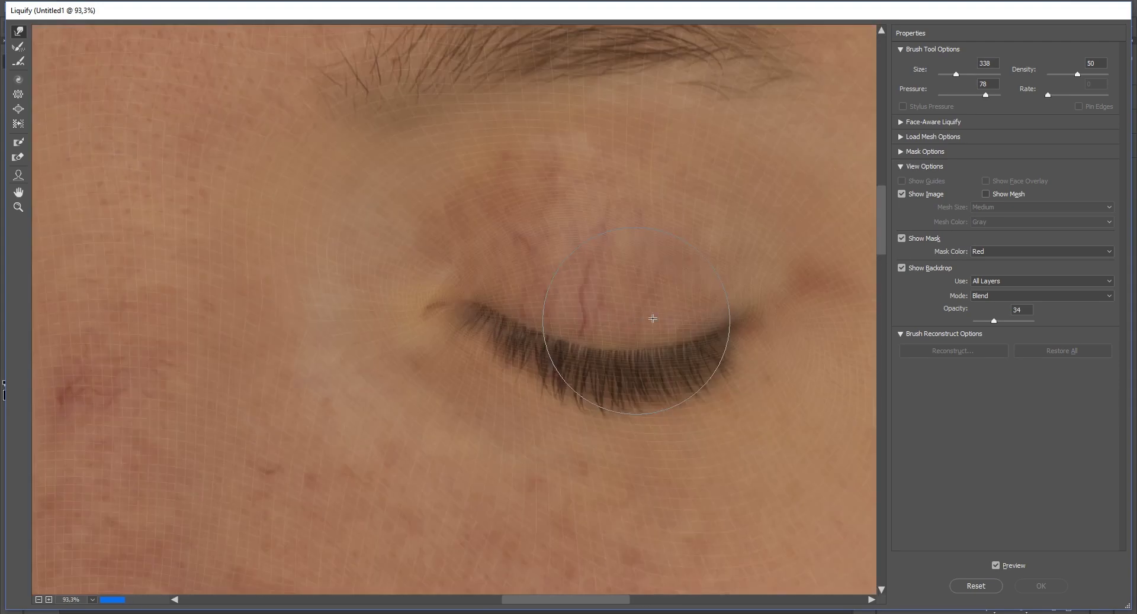
# Shrink the Forward Warp brush to 88 and push the inner and outer eyelash corners into place.
pyautogui.moveTo(771, 325); pyautogui.dragTo(661, 327)
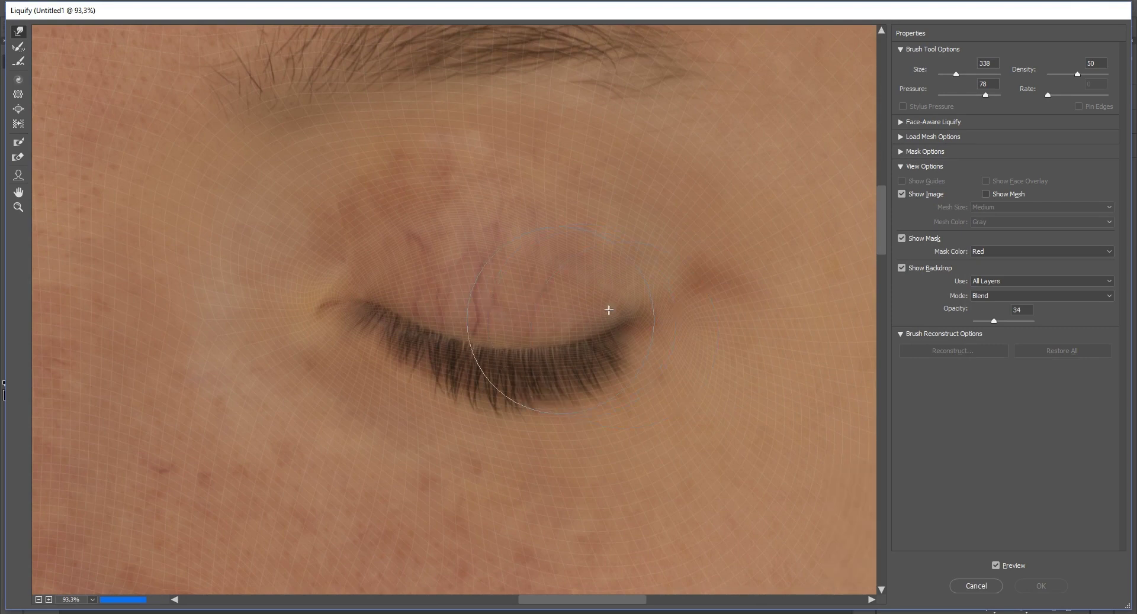
pyautogui.press('alt')
pyautogui.moveTo(364, 297); pyautogui.dragTo(339, 295)
pyautogui.press('[')
pyautogui.press('[')
pyautogui.press('[')
pyautogui.press('[')
pyautogui.press('[')
pyautogui.press('[')
pyautogui.press('[')
pyautogui.press('[')
pyautogui.press('[')
pyautogui.moveTo(385, 319)
pyautogui.mouseDown()
pyautogui.moveTo(448, 329)
pyautogui.moveTo(371, 302)
pyautogui.moveTo(364, 316)
pyautogui.moveTo(432, 334)
pyautogui.mouseUp()
pyautogui.moveTo(603, 332); pyautogui.dragTo(624, 318)
# Warp the mouth line near its left corner, then zoom out and pan around the face to check.
pyautogui.hscroll(-15, 241, 229)
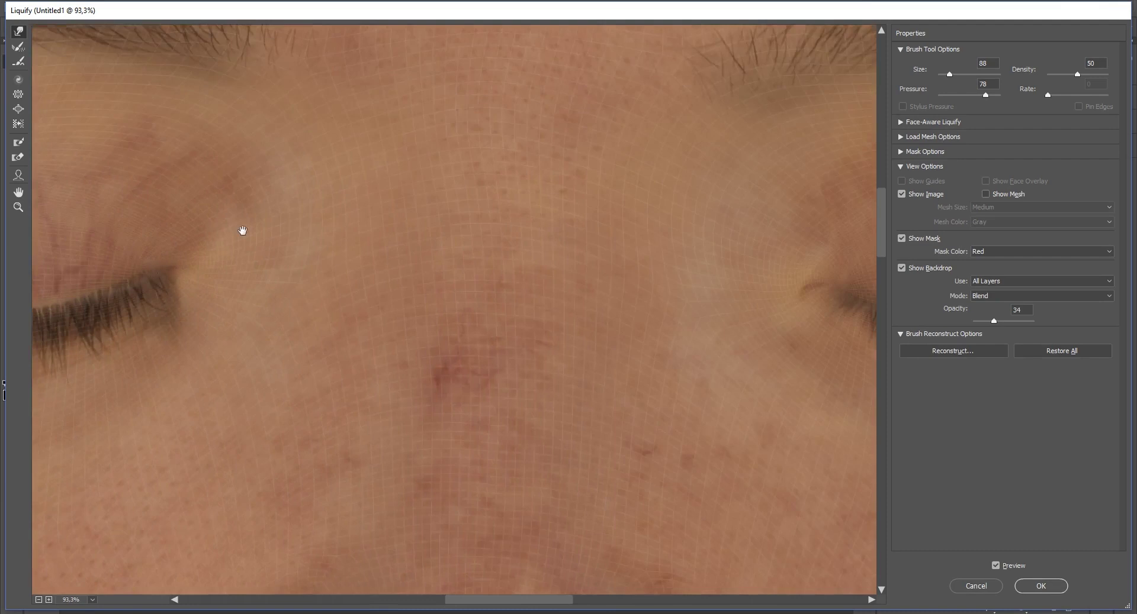
pyautogui.moveTo(699, 521); pyautogui.dragTo(332, 154)
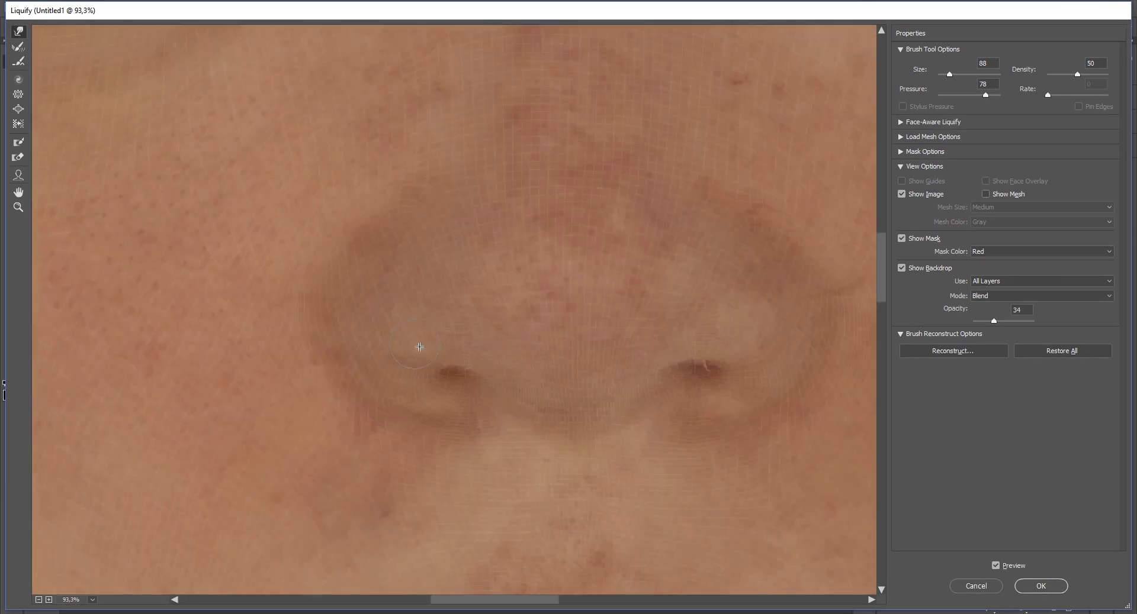
pyautogui.moveTo(598, 544); pyautogui.dragTo(491, 160)
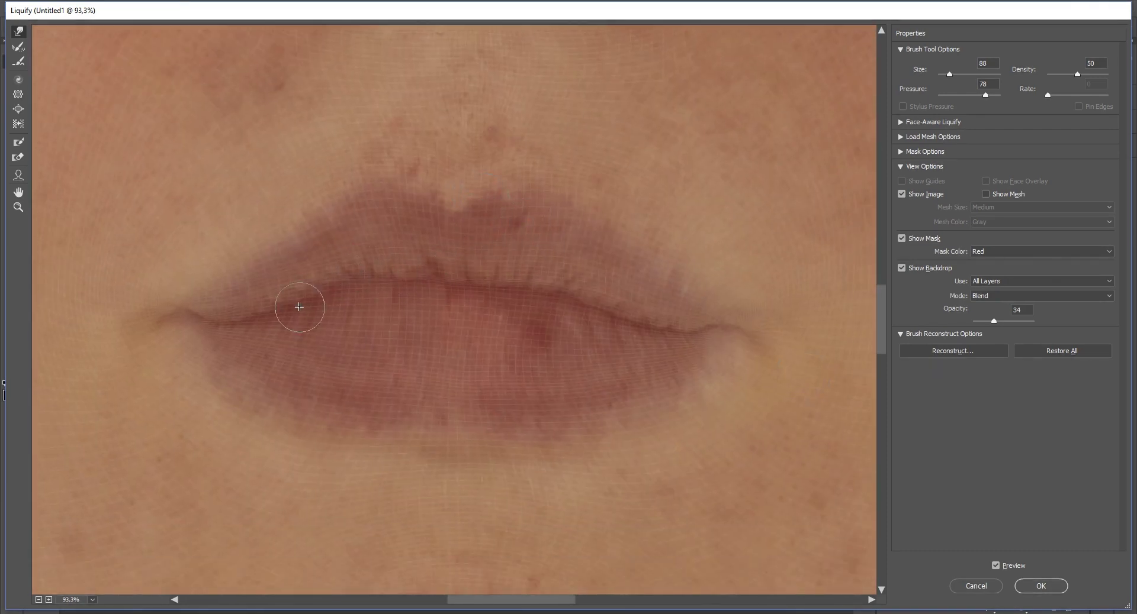
pyautogui.moveTo(226, 316)
pyautogui.mouseDown()
pyautogui.moveTo(313, 284)
pyautogui.moveTo(308, 316)
pyautogui.mouseUp()
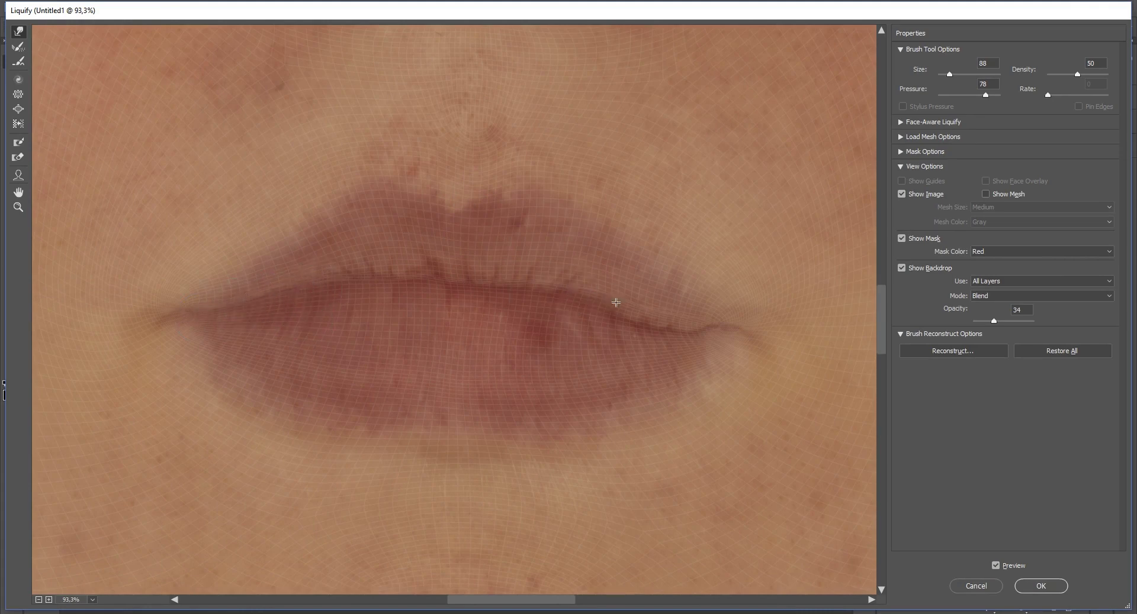
pyautogui.scroll(-1, 673, 341)
pyautogui.scroll(-1, 673, 341)
pyautogui.moveTo(702, 212); pyautogui.dragTo(297, 375)
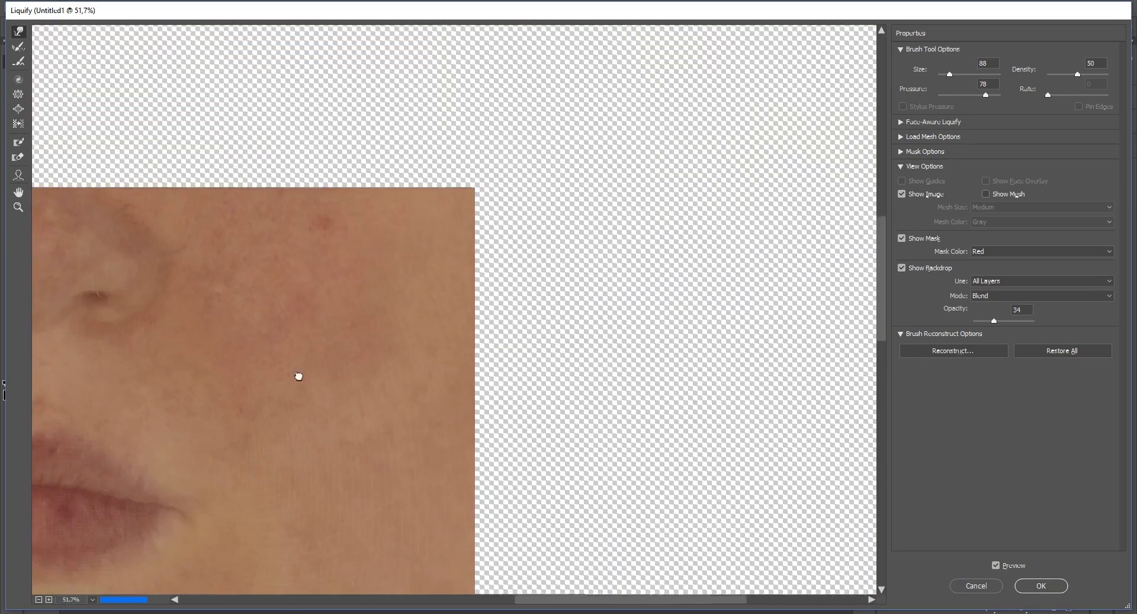
pyautogui.moveTo(296, 142); pyautogui.dragTo(602, 350)
pyautogui.moveTo(225, 331); pyautogui.dragTo(573, 216)
pyautogui.moveTo(788, 234); pyautogui.dragTo(473, 258)
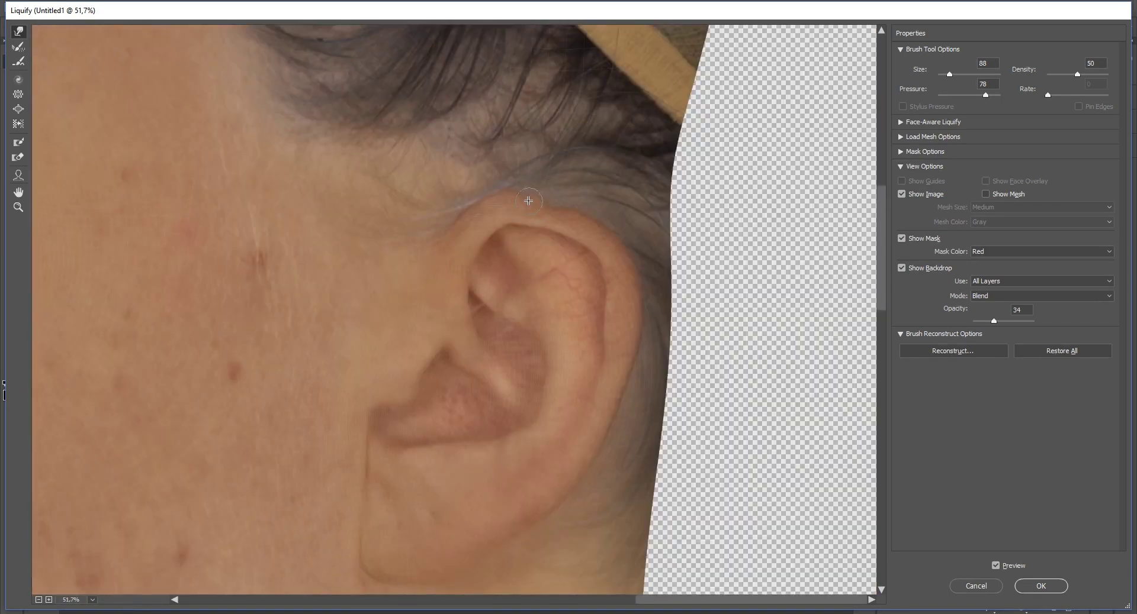
pyautogui.scroll(-2, 393, 279)
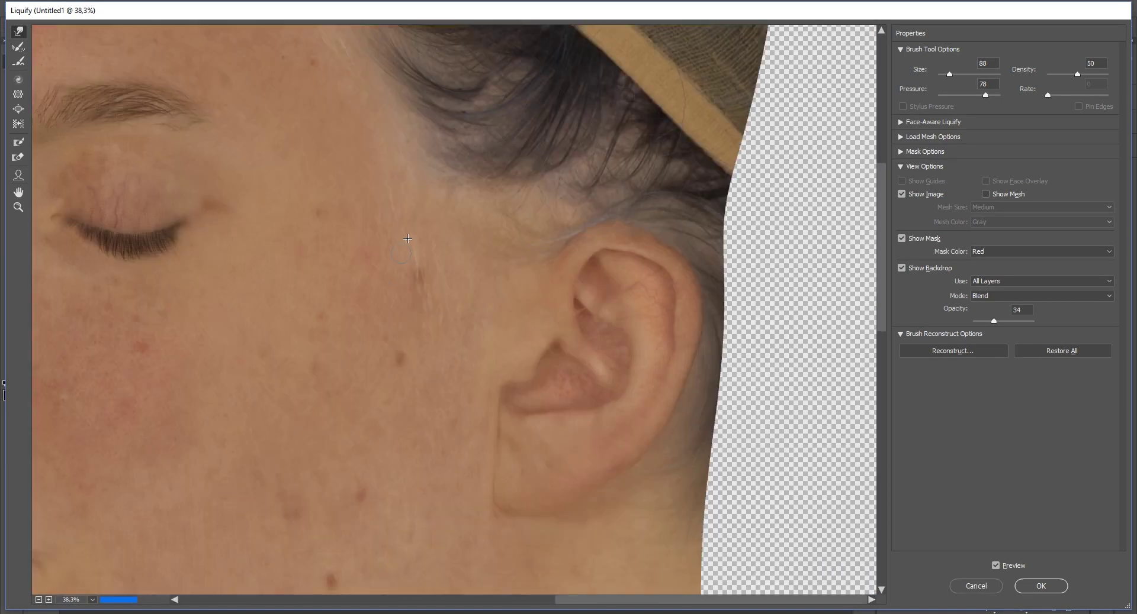
pyautogui.moveTo(369, 171)
pyautogui.mouseDown()
pyautogui.moveTo(606, 178)
pyautogui.moveTo(735, 165)
pyautogui.mouseUp()
pyautogui.moveTo(449, 218)
pyautogui.mouseDown()
pyautogui.moveTo(642, 117)
pyautogui.moveTo(579, 168)
pyautogui.mouseUp()
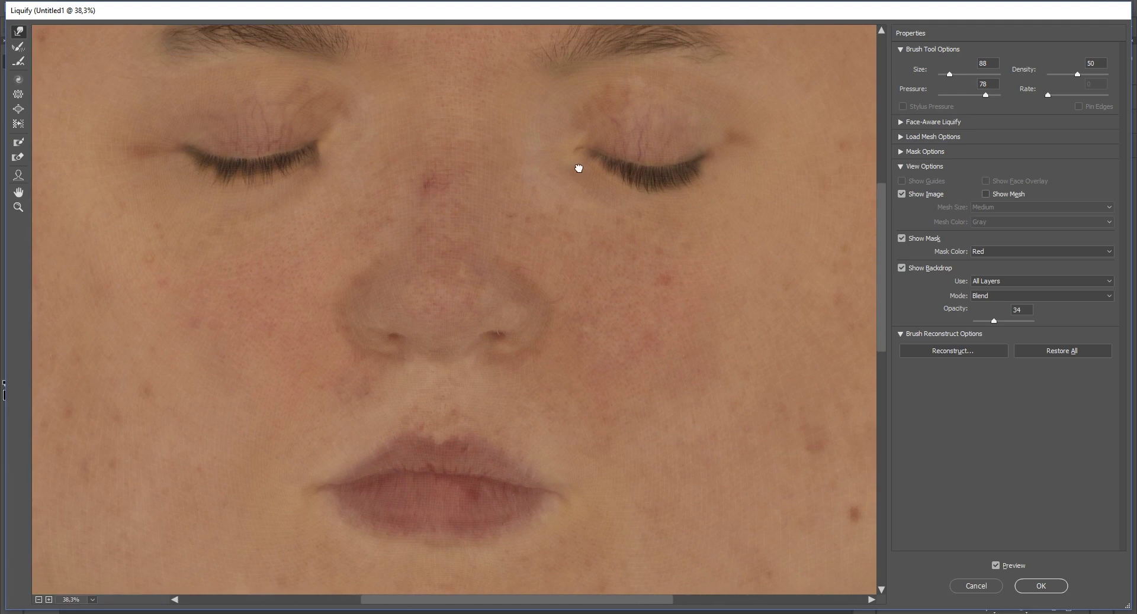
# Commit Liquify and Alt-drag its smart filter onto face_RAW_albedo and the displacement layer.
pyautogui.click(1045, 581)
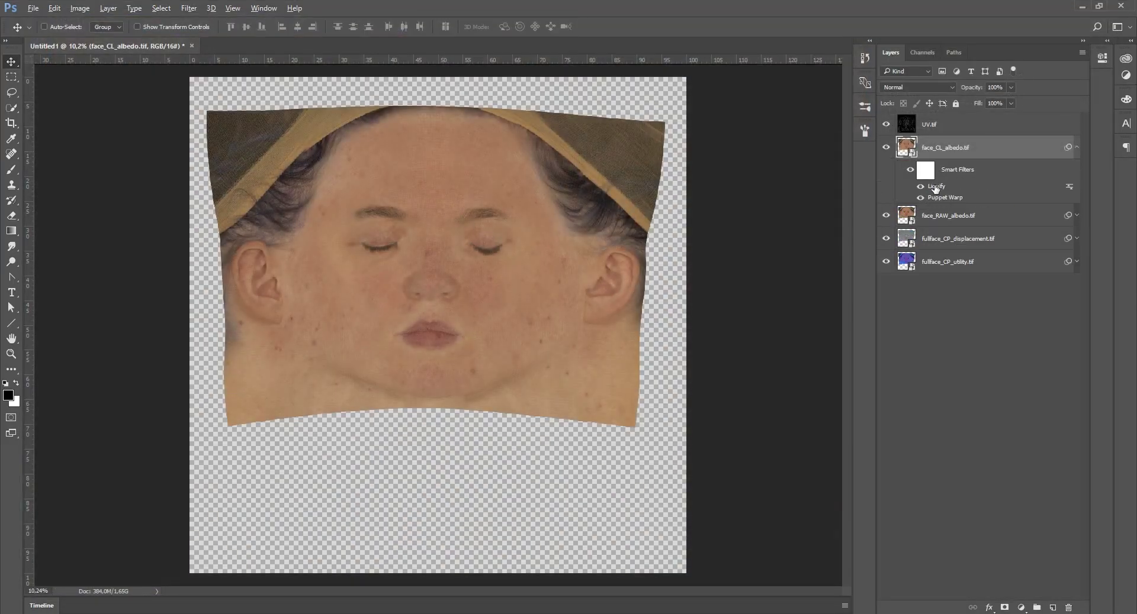
pyautogui.moveTo(934, 189); pyautogui.dragTo(938, 213)
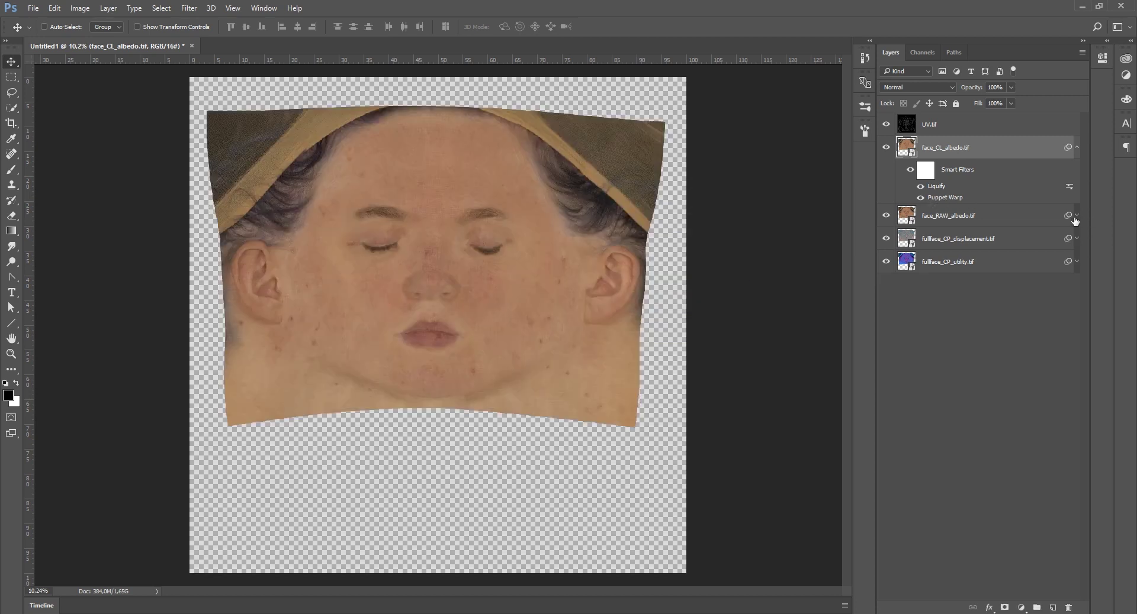
pyautogui.click(1075, 217)
pyautogui.click(1076, 284)
pyautogui.click(1076, 342)
pyautogui.moveTo(935, 256); pyautogui.dragTo(944, 331)
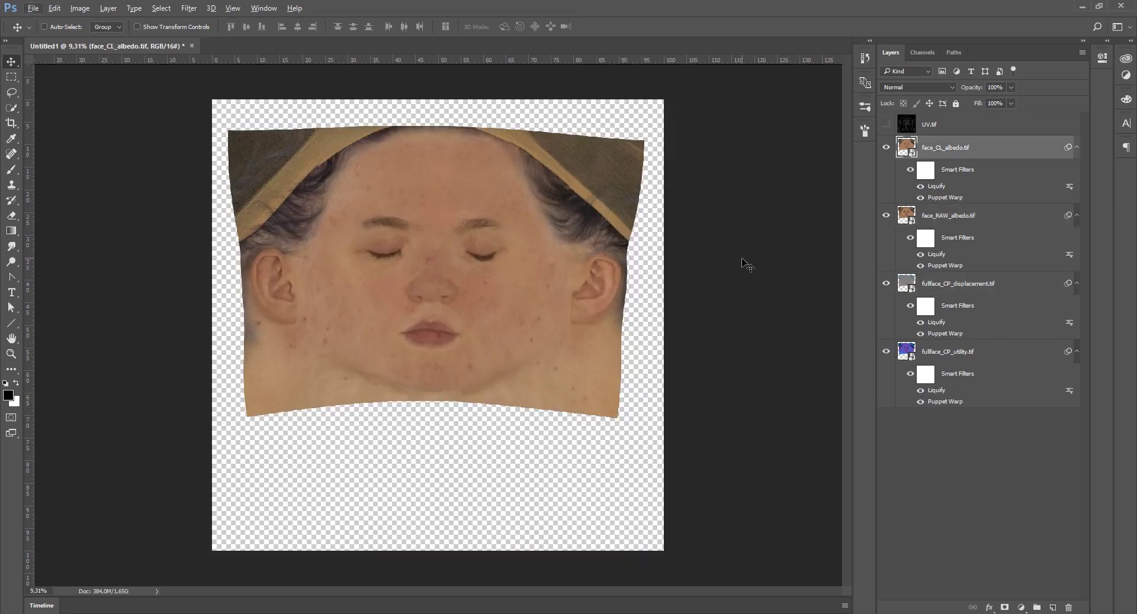
# Hide both albedos and the displacement map to check the utility map, then show the albedos again.
pyautogui.click(886, 148)
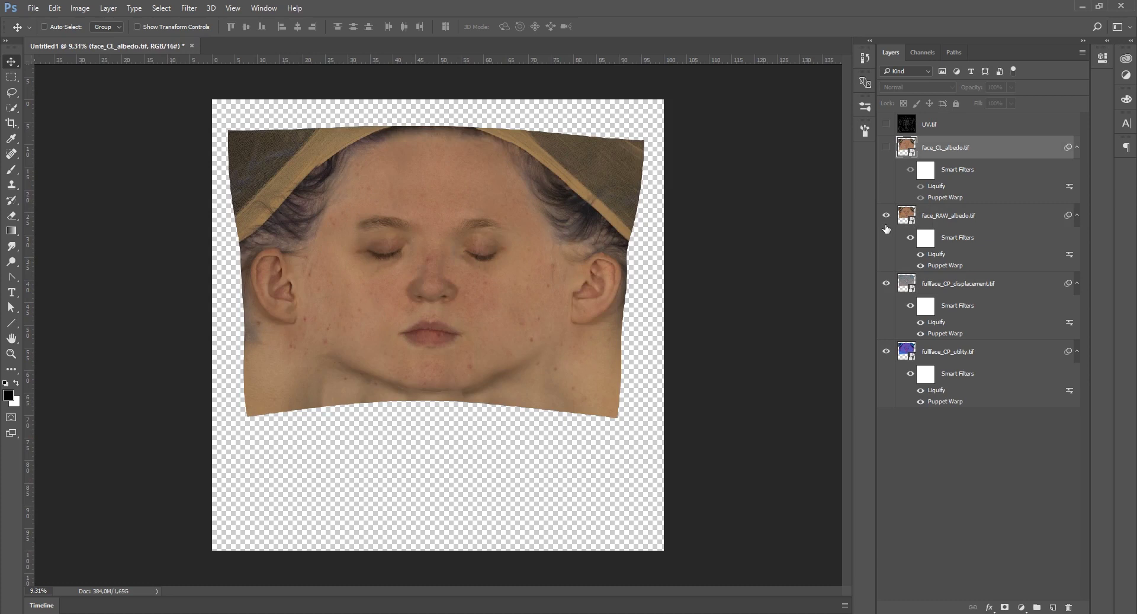
pyautogui.click(887, 215)
pyautogui.click(886, 285)
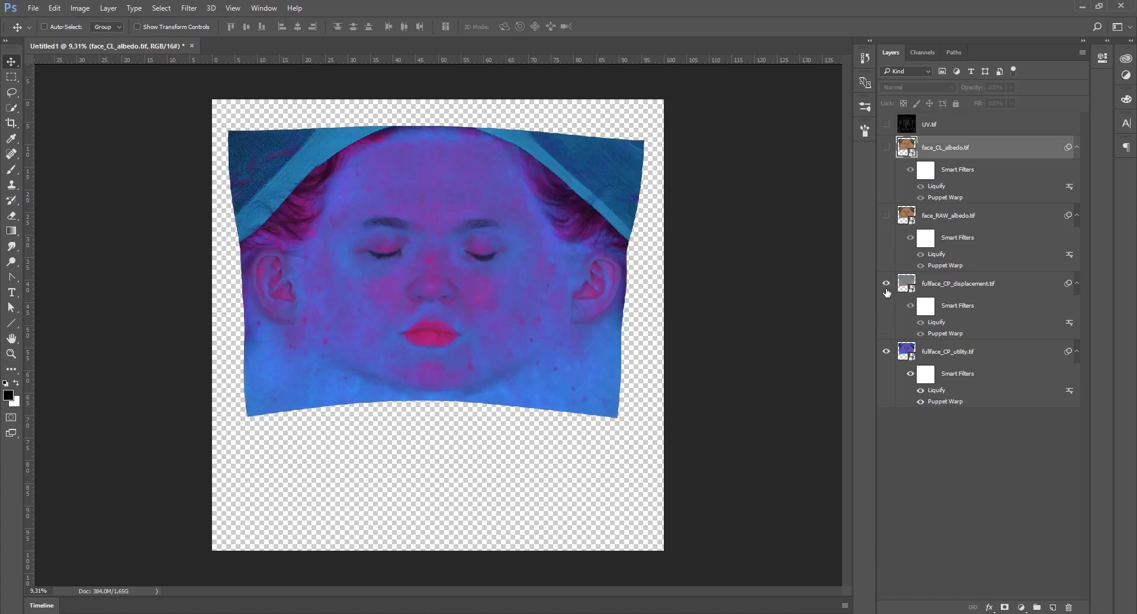
pyautogui.click(886, 216)
pyautogui.click(886, 148)
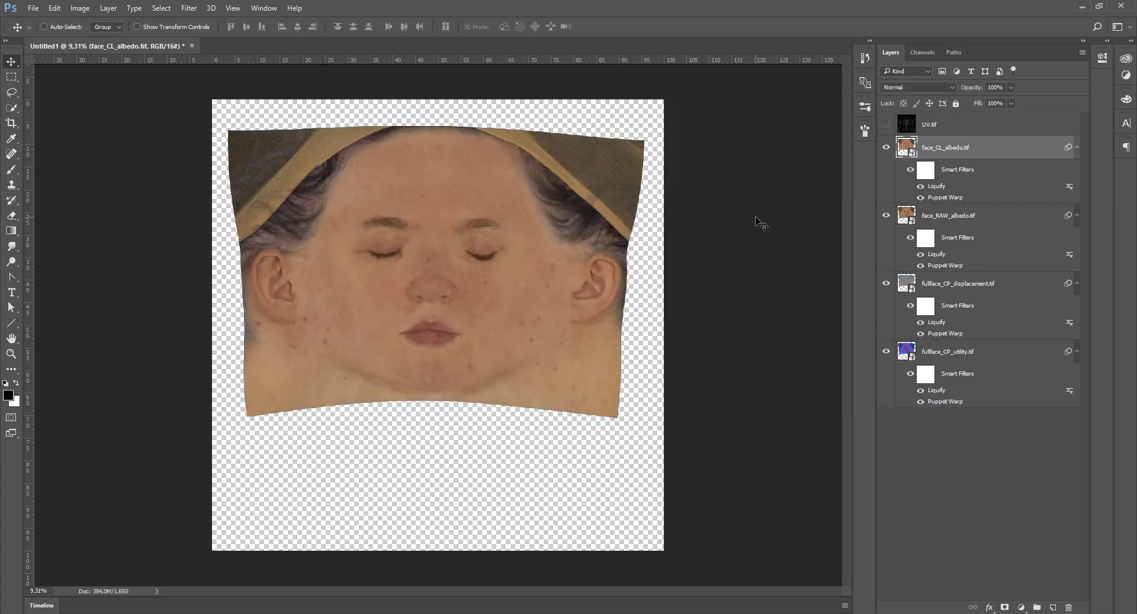